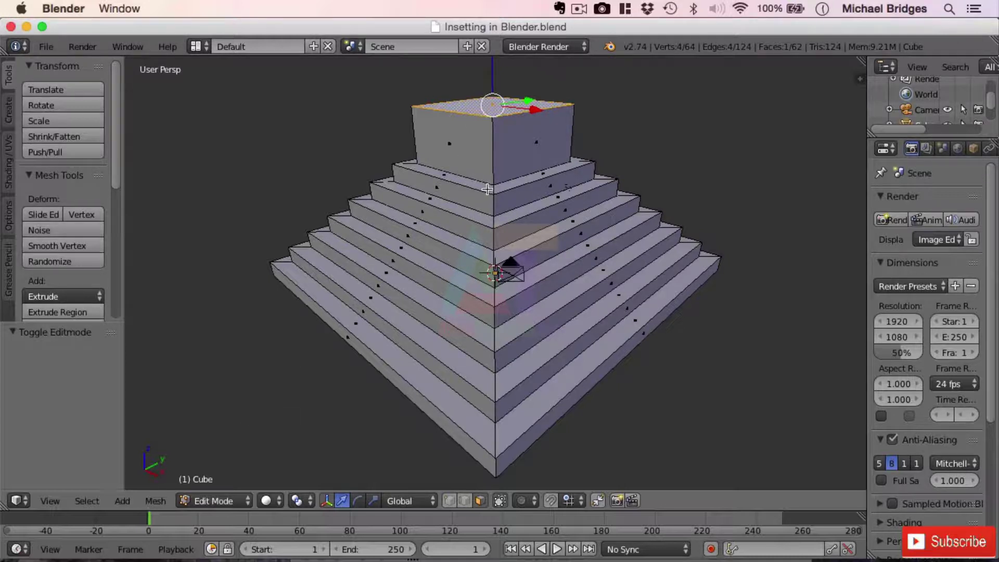
In edge select mode, select the outer edge of the pyramid's uppermost step and expand it to its full Edge Loop.
{"action": "right_click", "coordinate": [469, 188]}
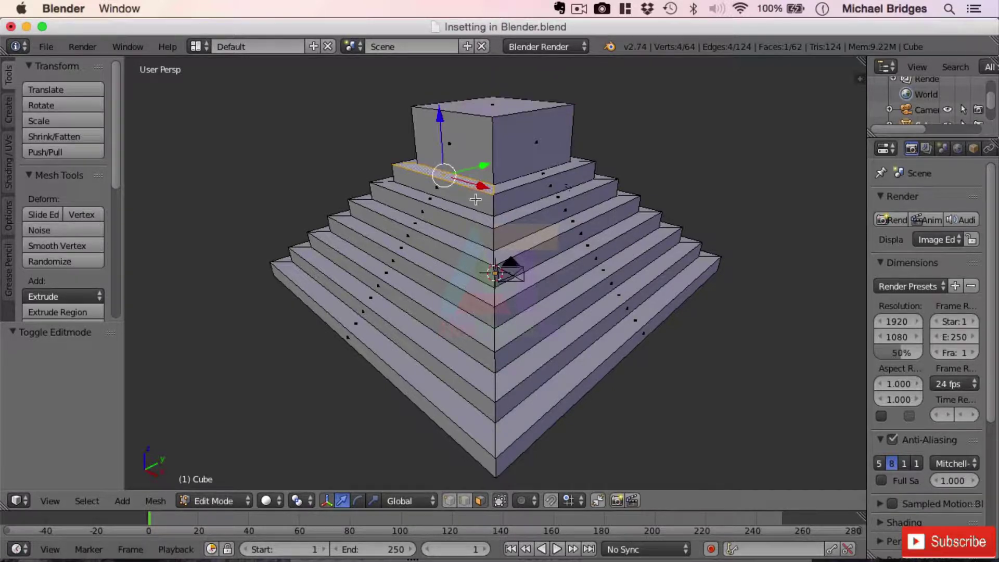
{"action": "left_click", "coordinate": [467, 501]}
{"action": "right_click", "coordinate": [457, 182]}
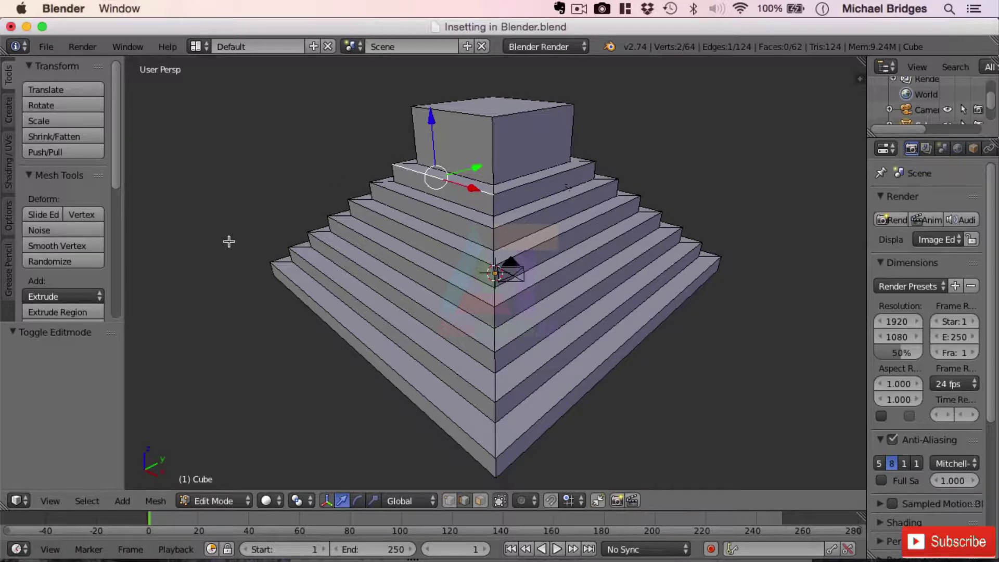
{"action": "left_click", "coordinate": [159, 503]}
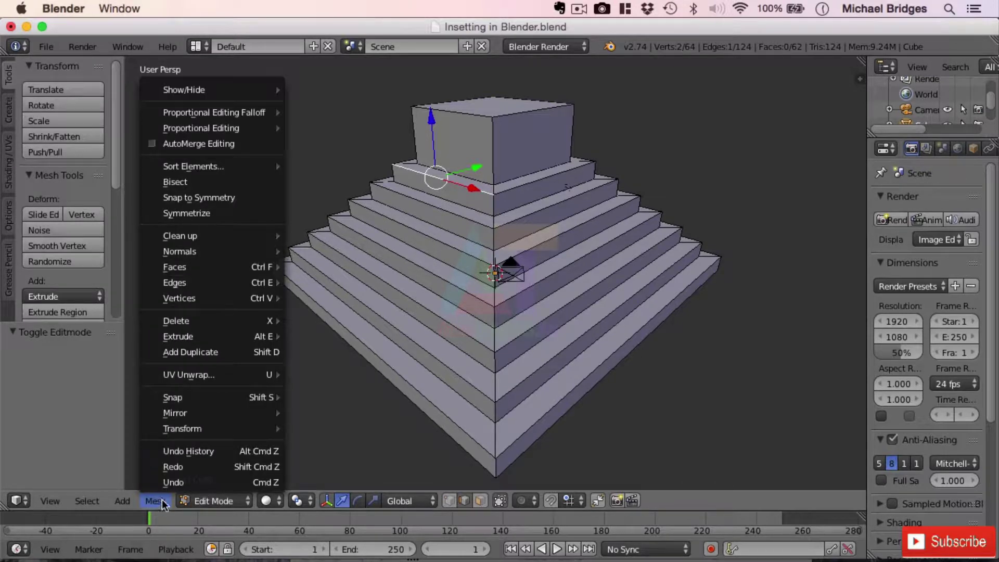
{"action": "mouse_move", "coordinate": [261, 282]}
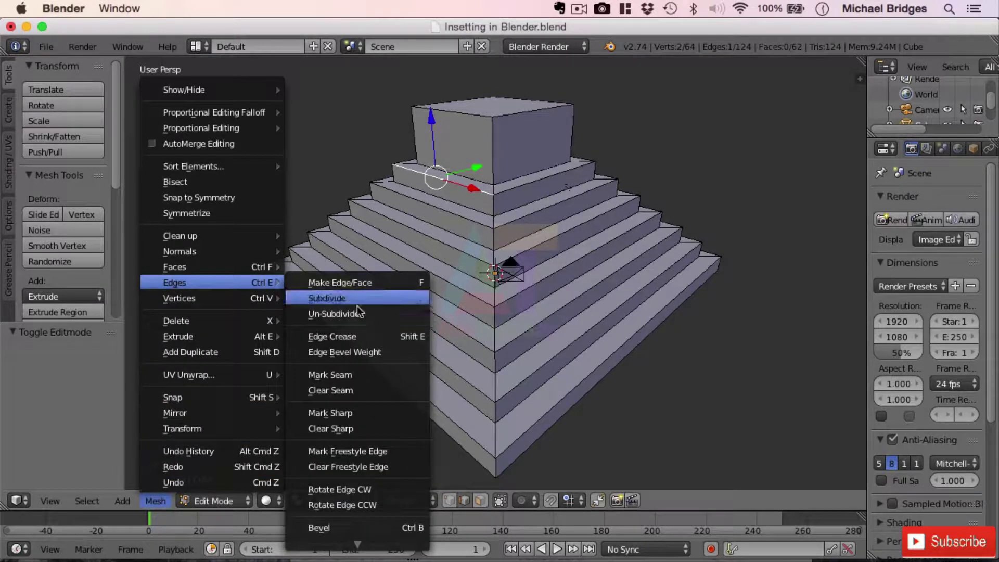
{"action": "scroll", "coordinate": [391, 535], "scroll_direction": "down", "scroll_amount": 5}
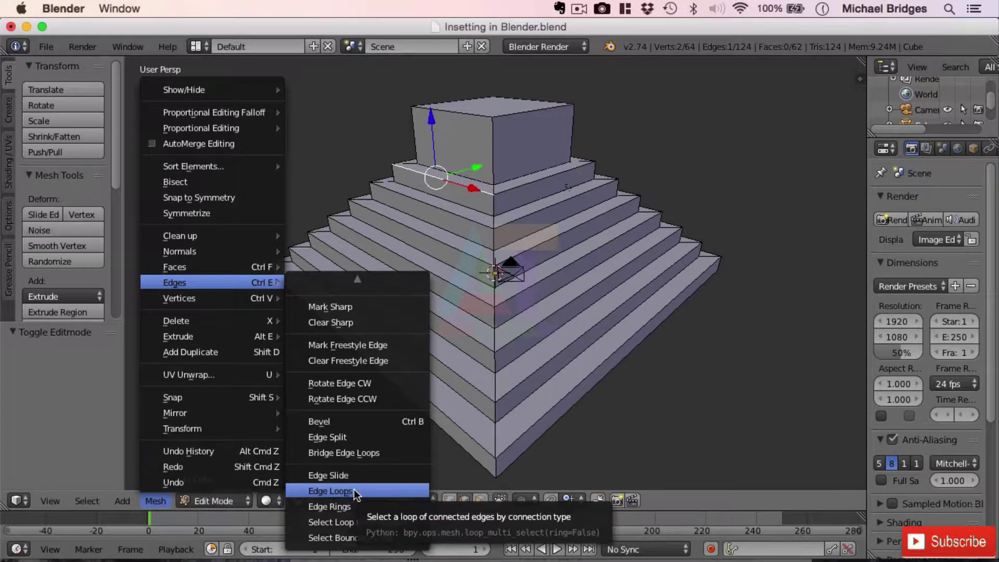
{"action": "left_click", "coordinate": [354, 492]}
{"action": "middle_click_drag", "start_coordinate": [672, 145], "coordinate": [747, 127]}
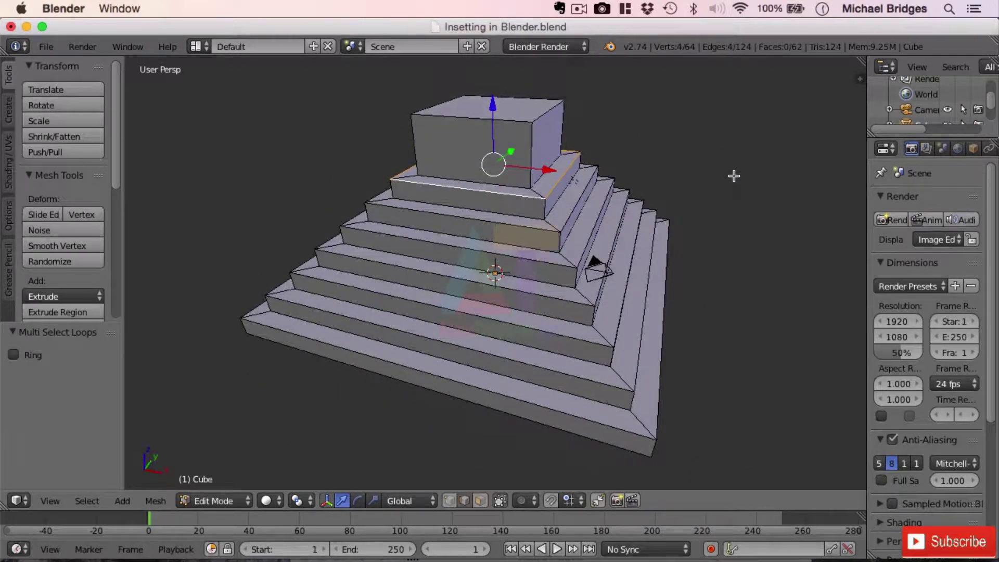
Select the outer edge loops of the second, third and fourth steps down, one after another.
{"action": "key", "text": "alt"}
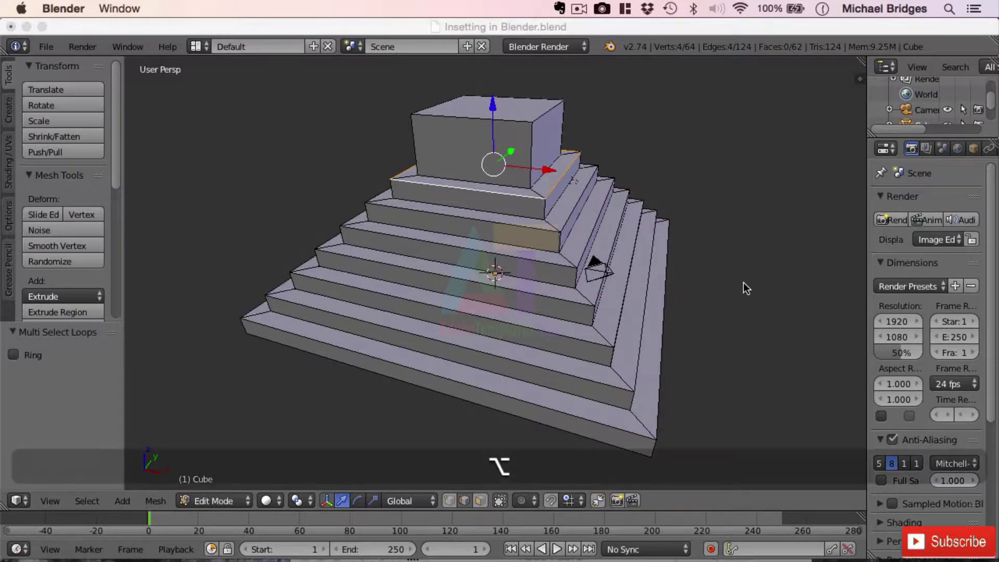
{"action": "right_click", "coordinate": [523, 225], "text": "alt"}
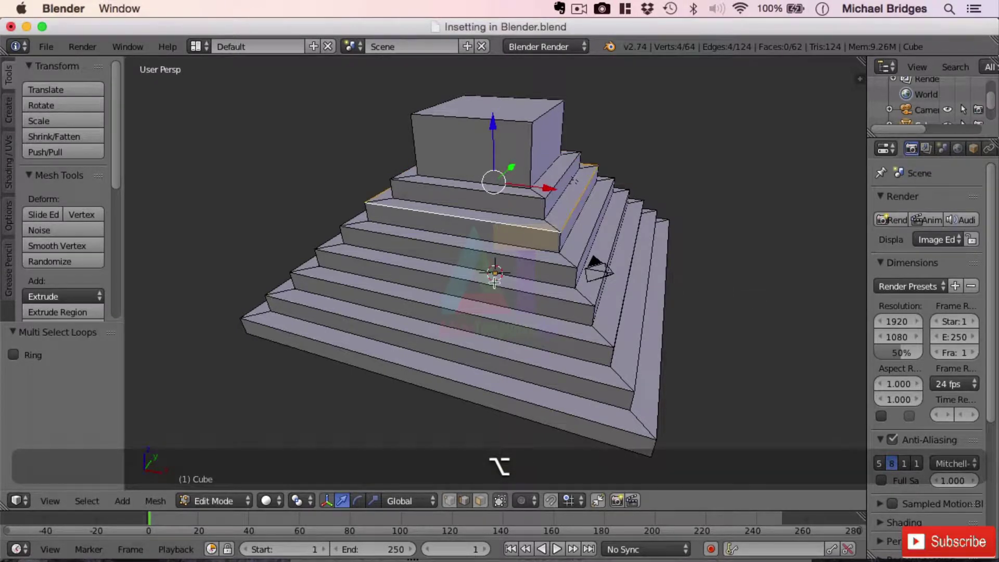
{"action": "right_click", "coordinate": [515, 257], "text": "alt"}
{"action": "right_click", "coordinate": [530, 295], "text": "alt"}
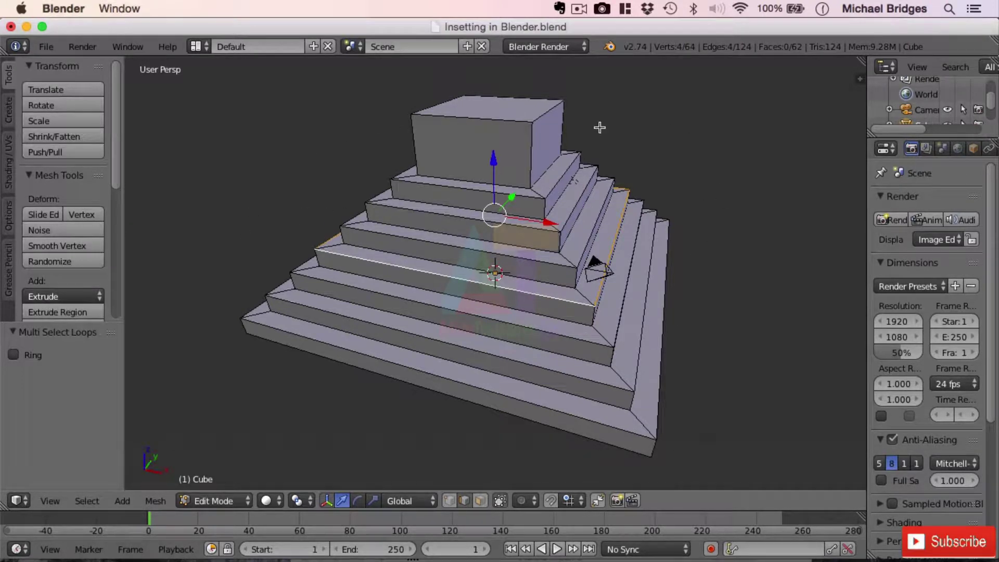
Select the edge loop running down the pyramid's corner from the top block to the base.
{"action": "middle_click_drag", "start_coordinate": [403, 236], "coordinate": [457, 156]}
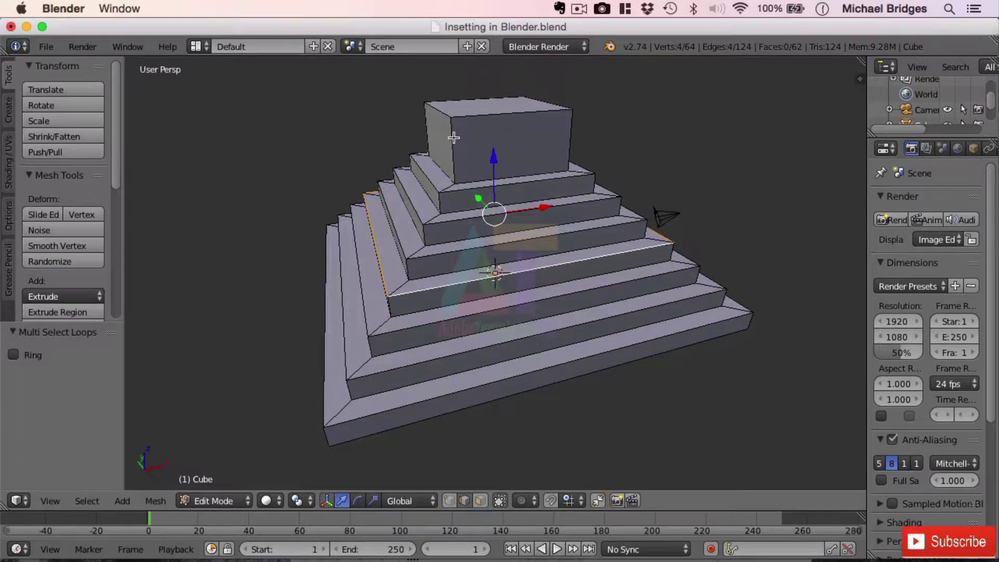
{"action": "right_click", "coordinate": [452, 133], "text": "alt"}
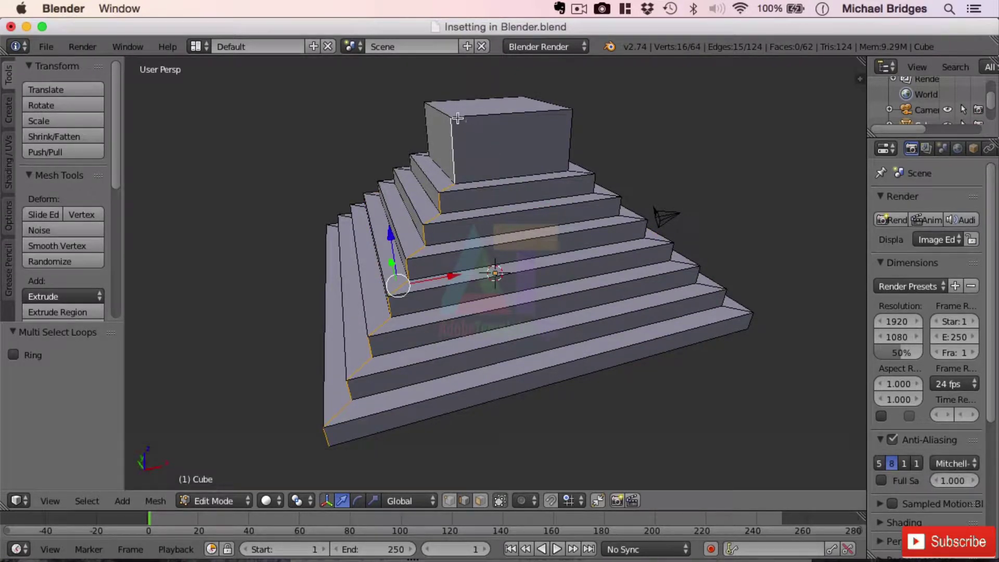
{"action": "middle_click_drag", "start_coordinate": [405, 369], "coordinate": [477, 216]}
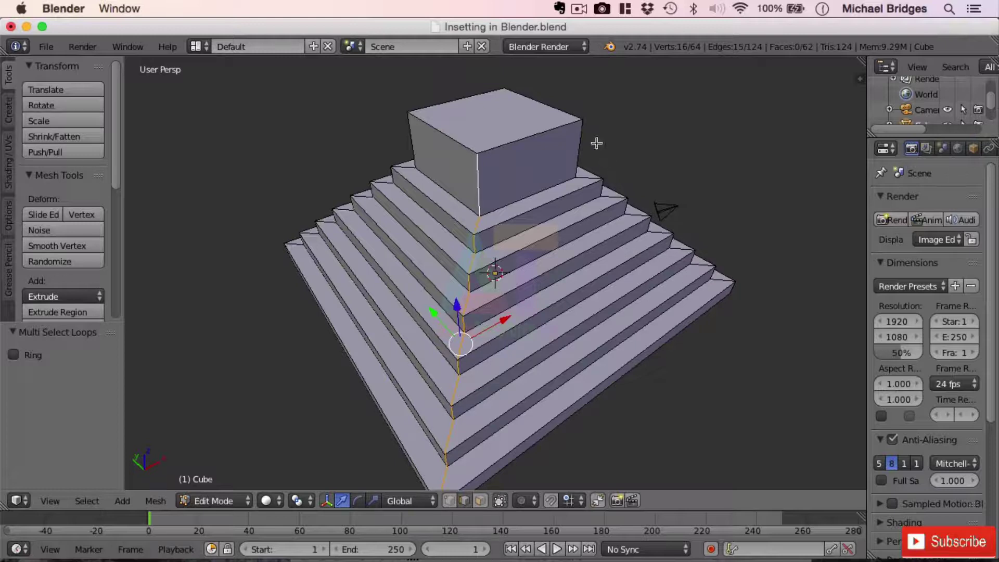
Try to select an edge loop around the upper rim of the top block.
{"action": "right_click", "coordinate": [536, 133]}
{"action": "right_click", "coordinate": [444, 136]}
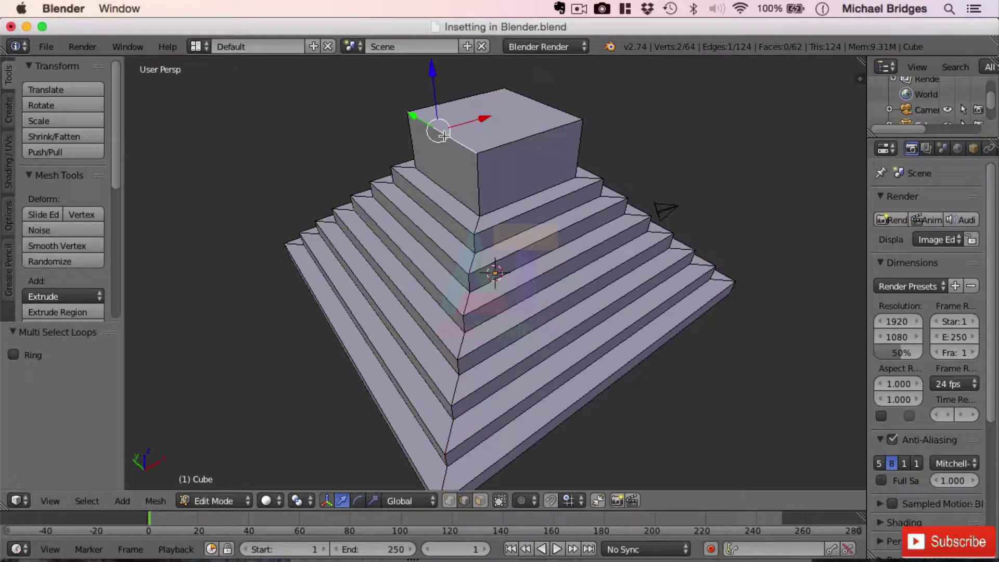
{"action": "right_click", "coordinate": [516, 141], "text": "alt"}
{"action": "right_click", "coordinate": [463, 146], "text": "alt"}
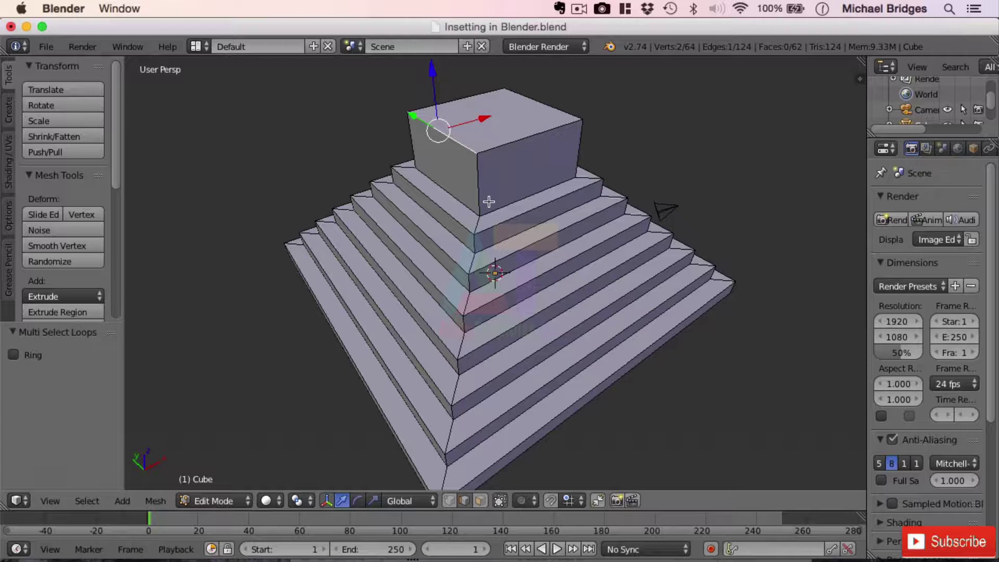
Add a single loop cut through the top block and down the steps, centred with an edge slide of 0.
{"action": "left_click", "coordinate": [481, 501]}
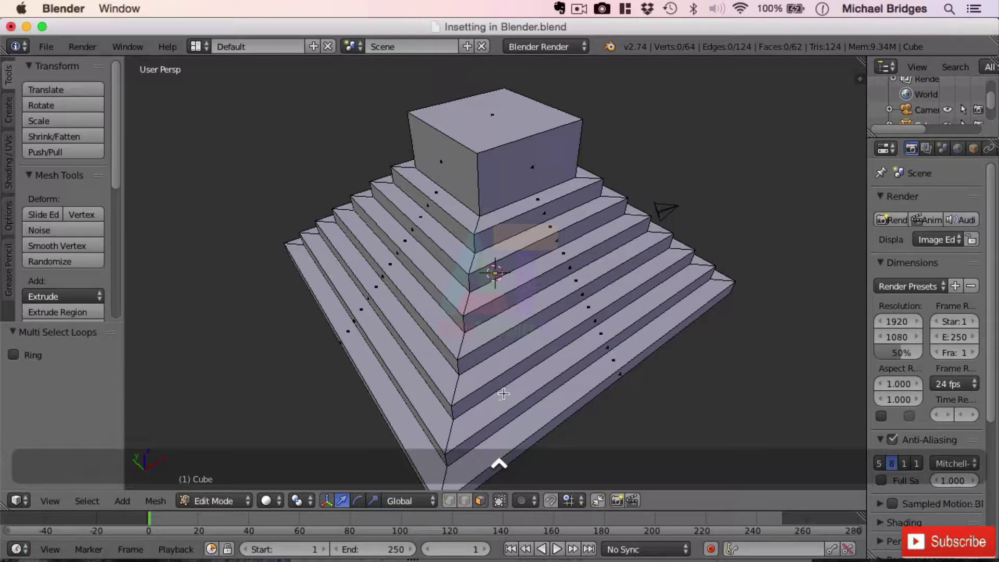
{"action": "key", "text": "ctrl+r"}
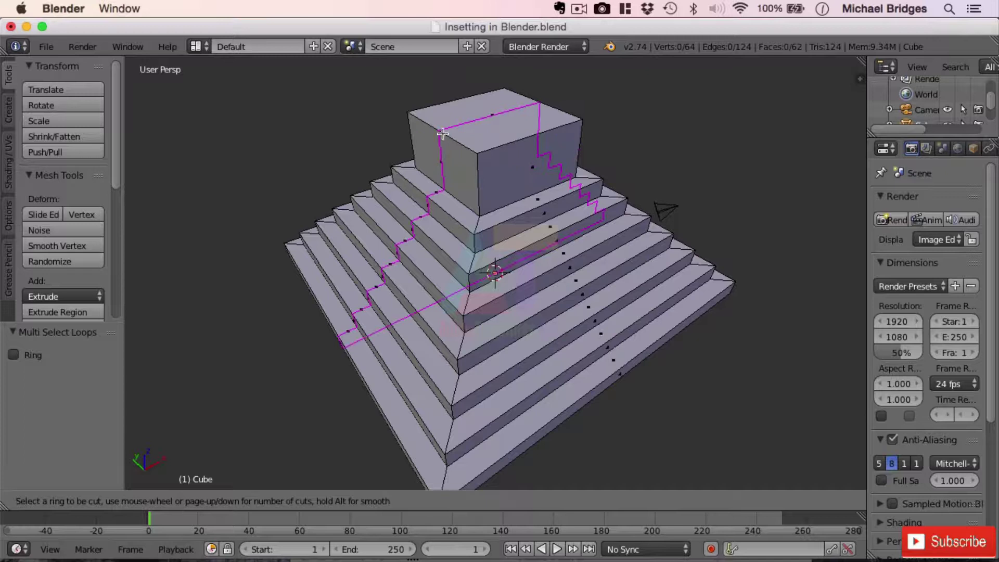
{"action": "left_click", "coordinate": [442, 135]}
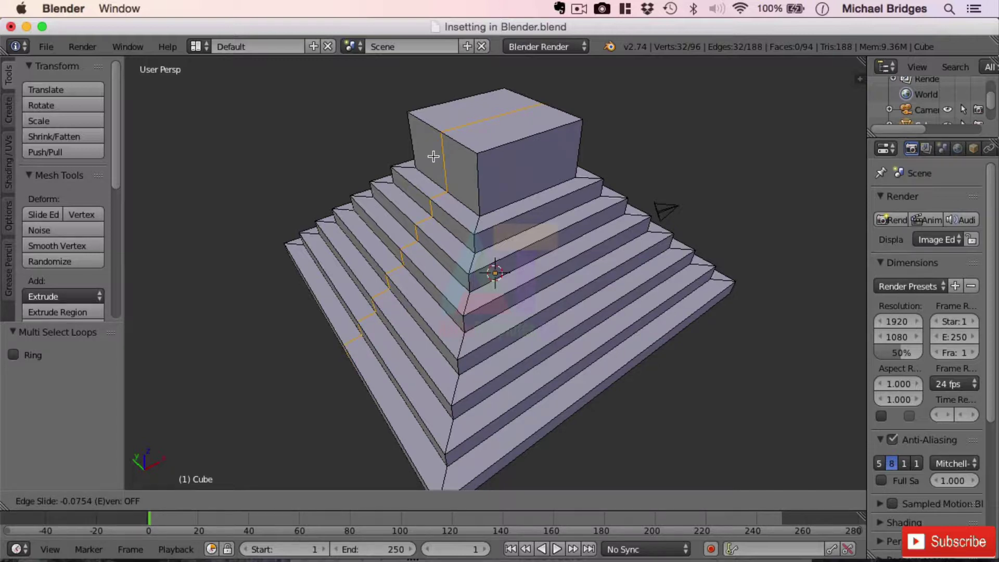
{"action": "key", "text": "0"}
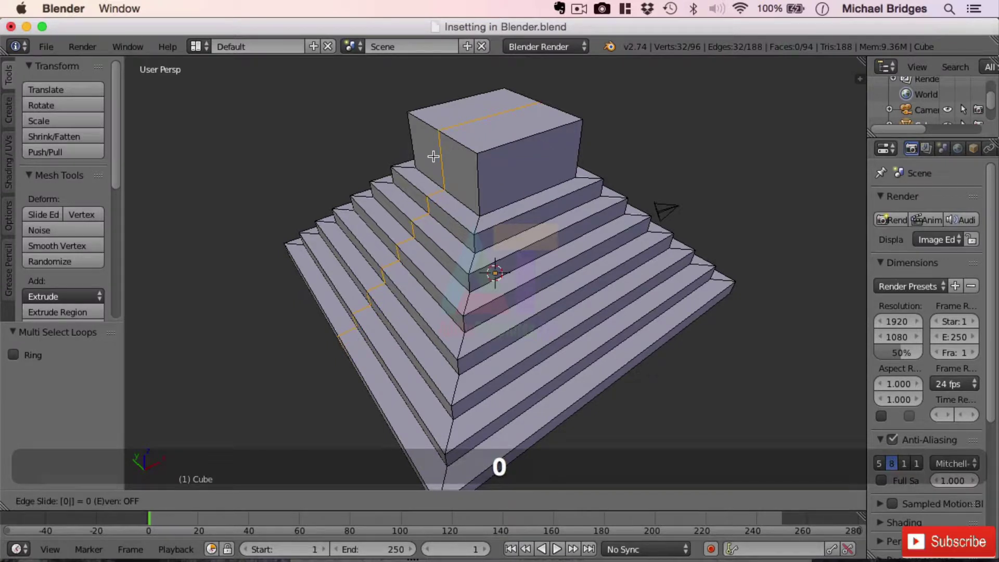
{"action": "key", "text": "Return"}
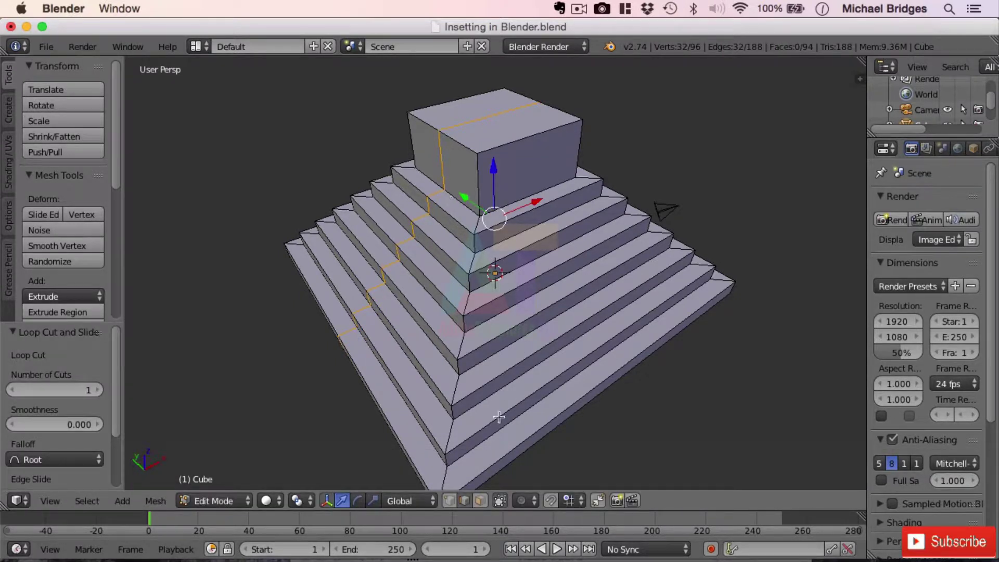
{"action": "left_click", "coordinate": [480, 501]}
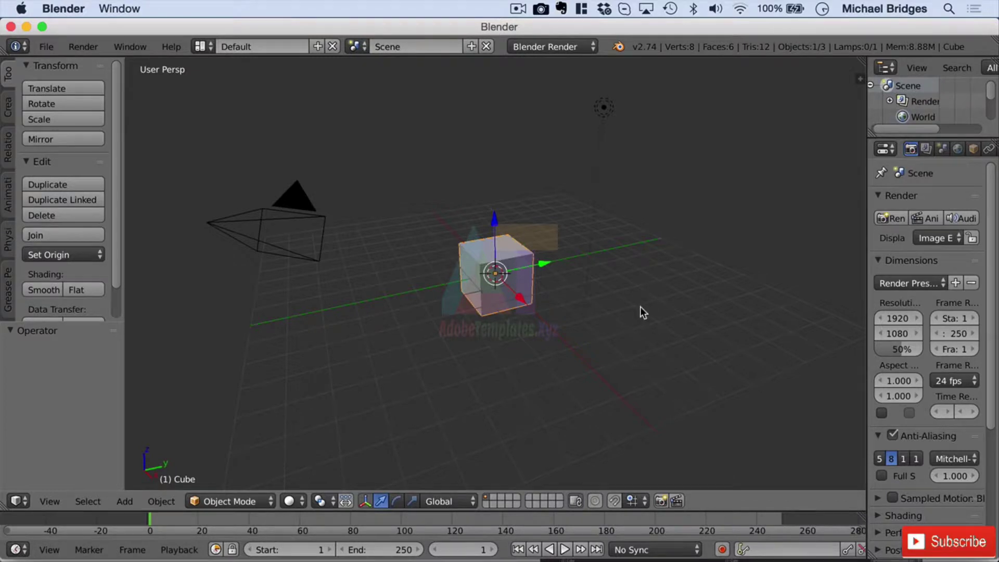
In Edit Mode, move the cube's lower front edge about 2.08 units along X and scale it by about 2.869.
{"action": "scroll", "coordinate": [638, 307], "scroll_direction": "up", "scroll_amount": 5}
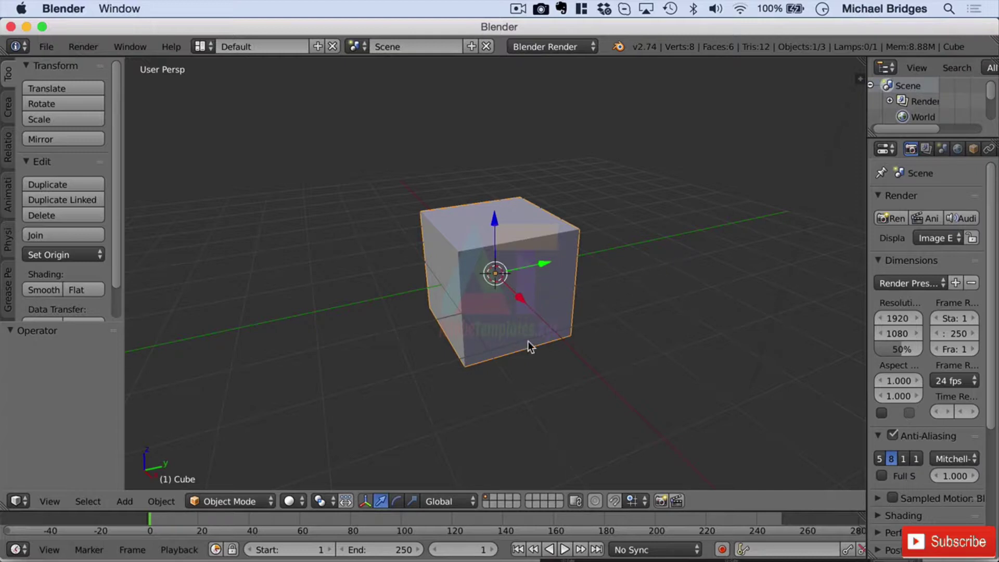
{"action": "key", "text": "Tab"}
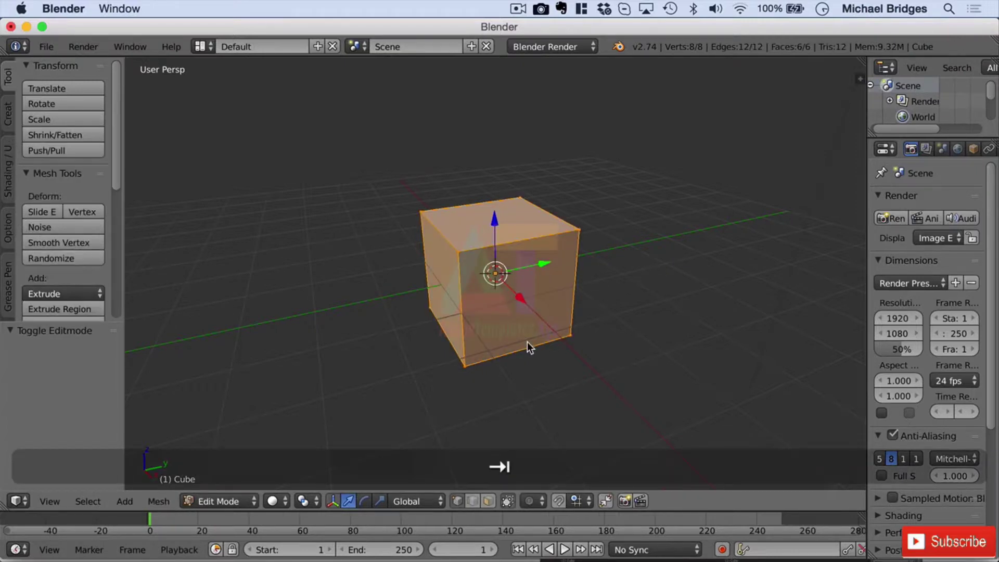
{"action": "left_click", "coordinate": [473, 501]}
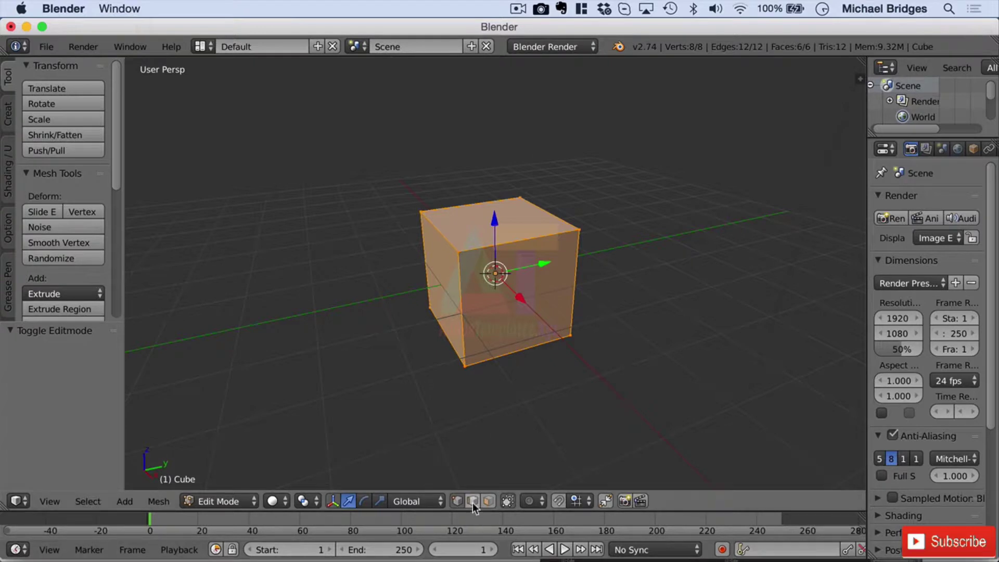
{"action": "right_click", "coordinate": [510, 358]}
{"action": "key", "text": "g"}
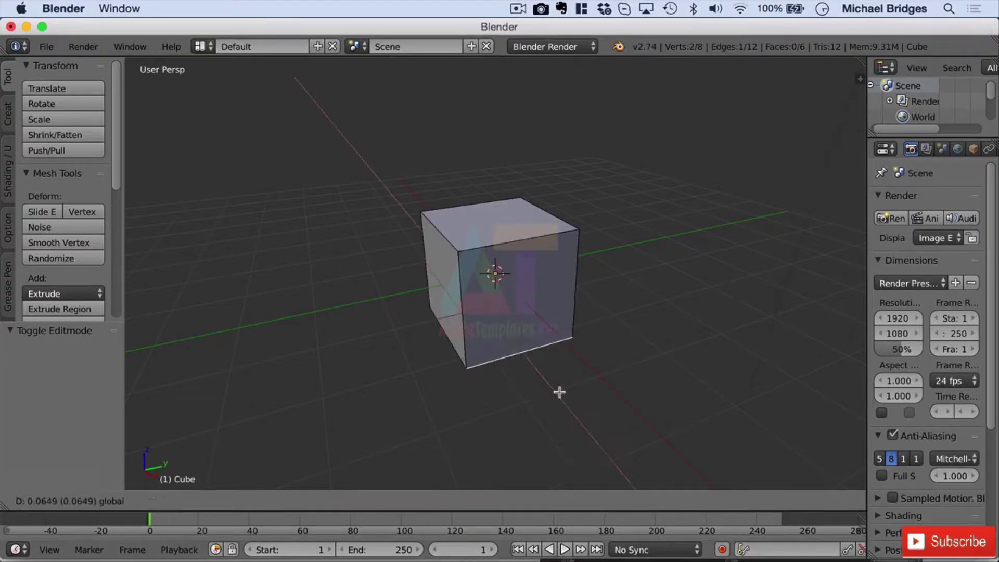
{"action": "left_click", "coordinate": [649, 454]}
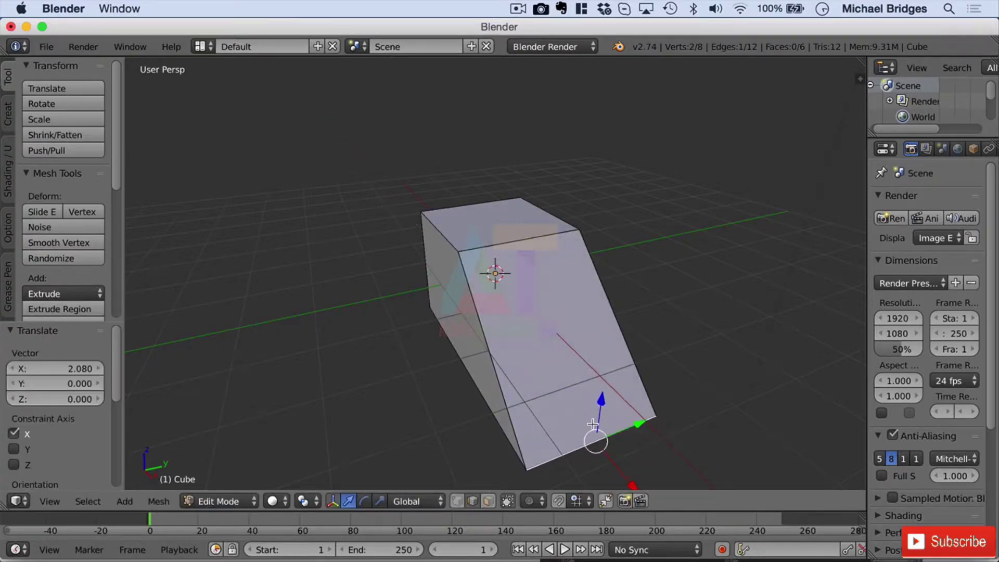
{"action": "key", "text": "s"}
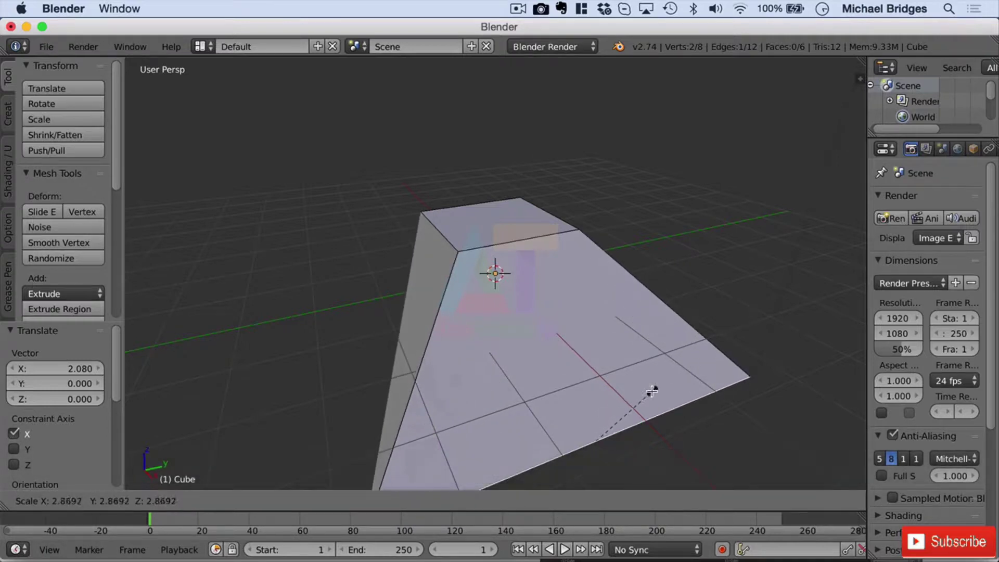
{"action": "left_click", "coordinate": [676, 386]}
Add a single loop cut lengthwise over the top and sloped face of the stretched cube, with edge slide 0.
{"action": "scroll", "coordinate": [723, 404], "scroll_direction": "down", "scroll_amount": 5}
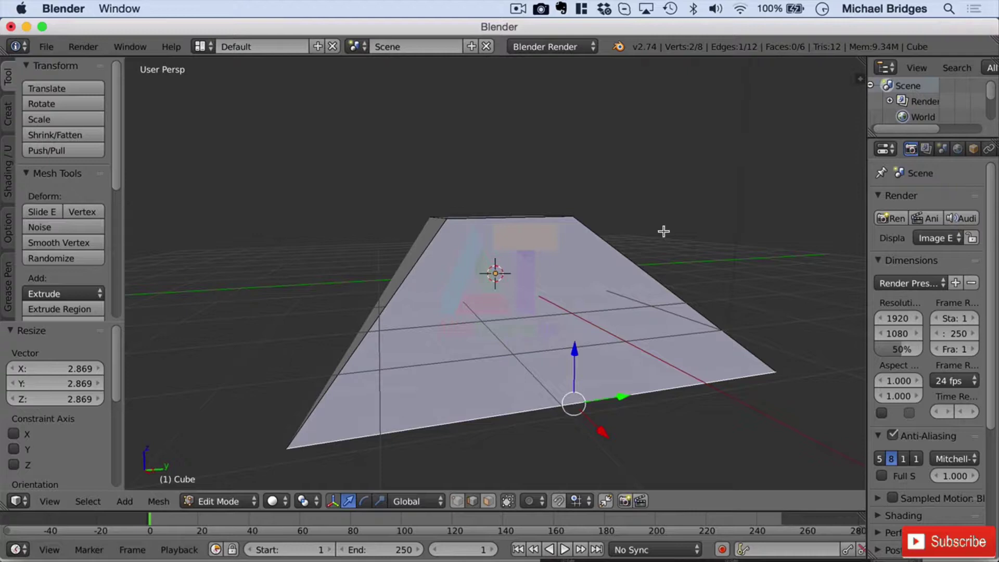
{"action": "mouse_move", "coordinate": [670, 217]}
{"action": "middle_mouse_down"}
{"action": "mouse_move", "coordinate": [672, 230]}
{"action": "mouse_move", "coordinate": [714, 230]}
{"action": "mouse_move", "coordinate": [669, 219]}
{"action": "middle_mouse_up"}
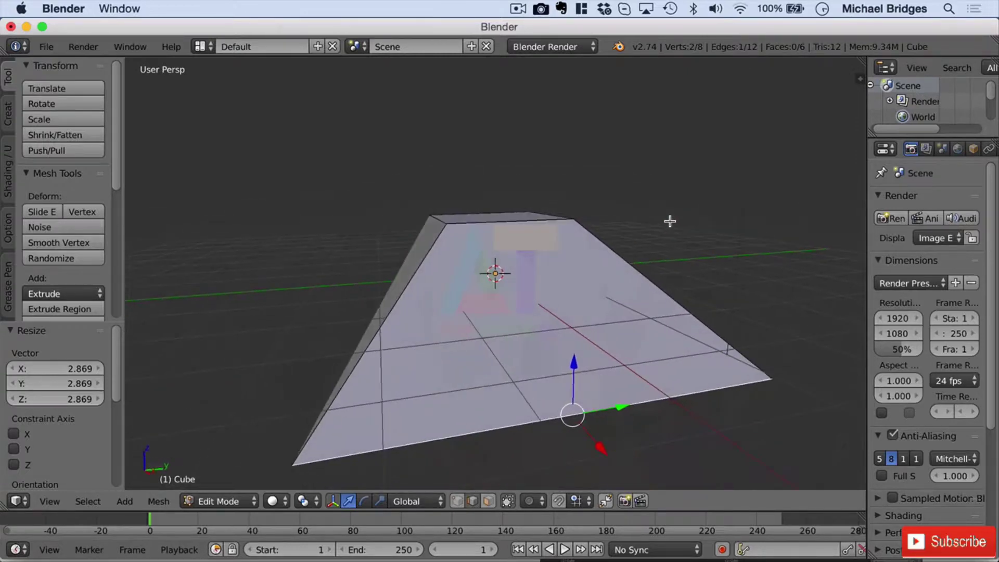
{"action": "scroll", "coordinate": [669, 219], "scroll_direction": "up", "scroll_amount": 2}
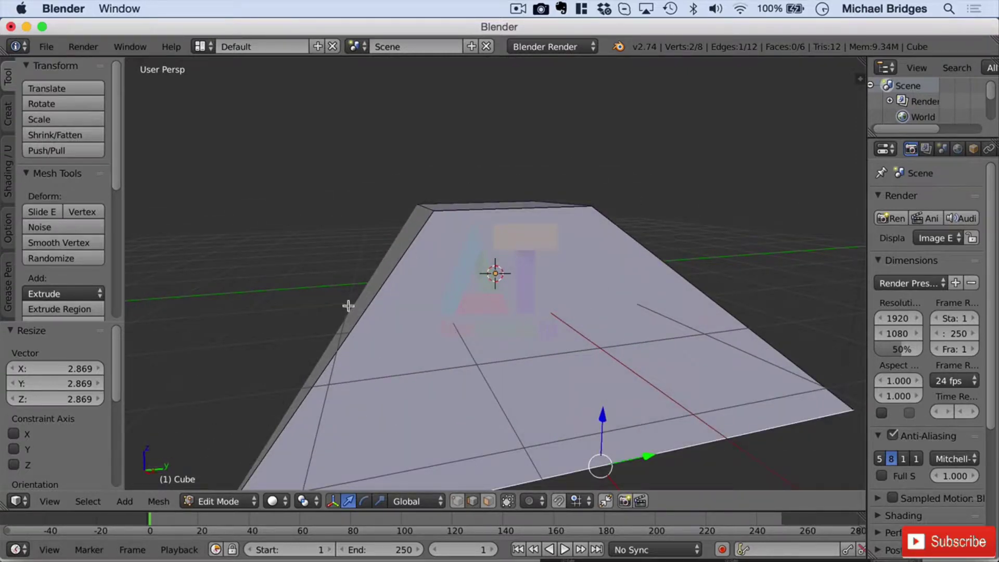
{"action": "middle_click_drag", "start_coordinate": [610, 269], "coordinate": [646, 224]}
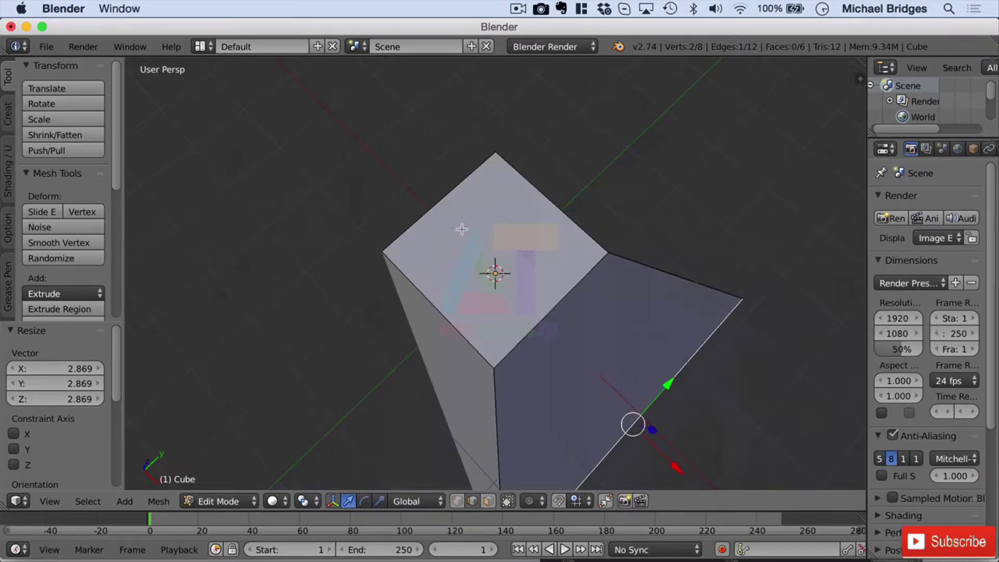
{"action": "middle_click_drag", "start_coordinate": [592, 303], "coordinate": [592, 268]}
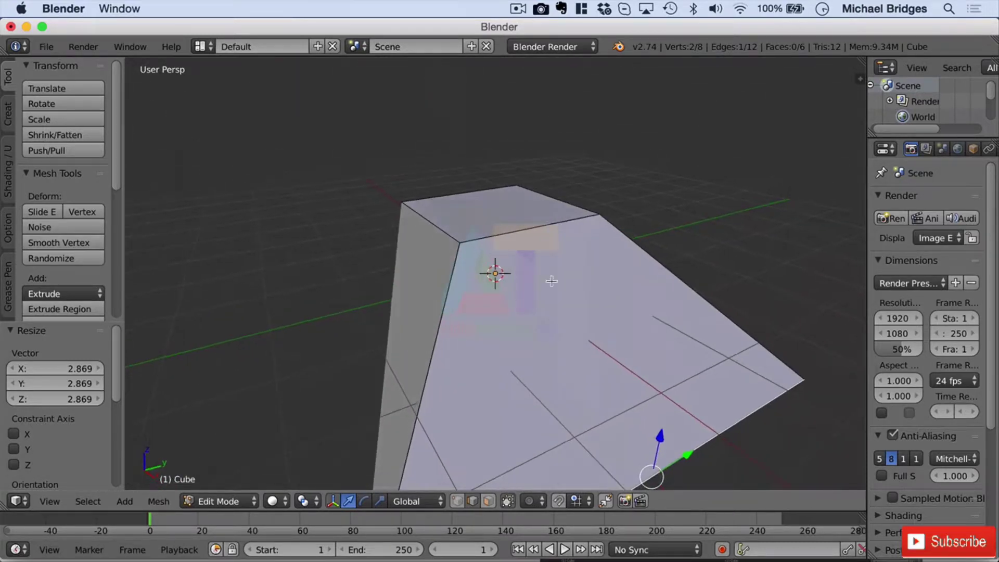
{"action": "key", "text": "ctrl+r"}
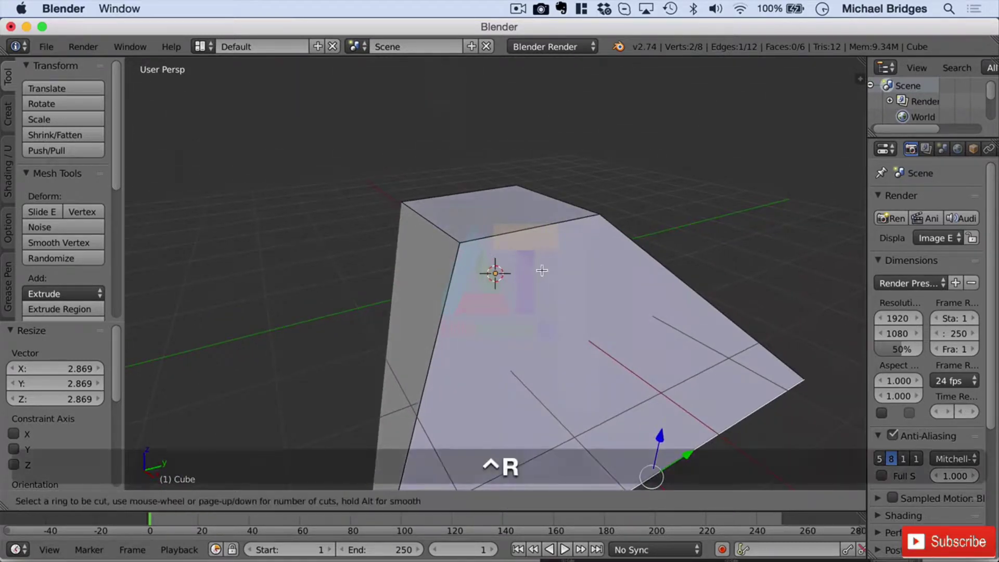
{"action": "left_click", "coordinate": [531, 233]}
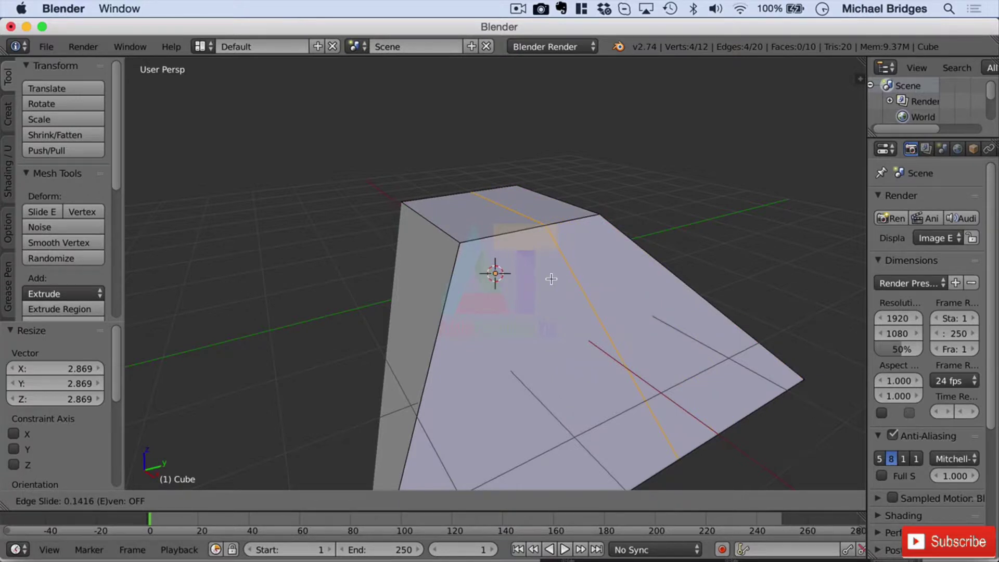
{"action": "key", "text": "0"}
{"action": "key", "text": "Return"}
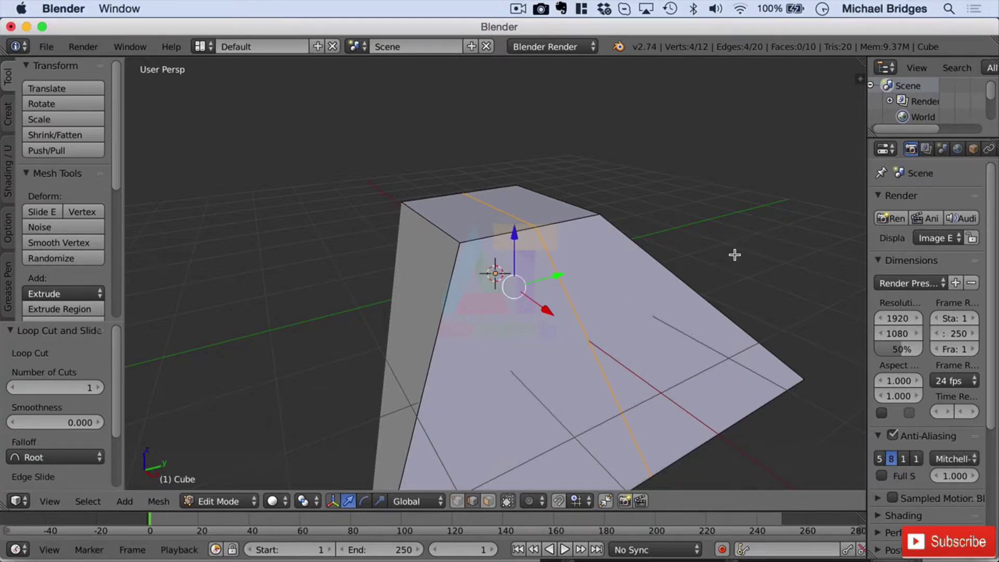
{"action": "middle_click_drag", "start_coordinate": [736, 259], "coordinate": [705, 250]}
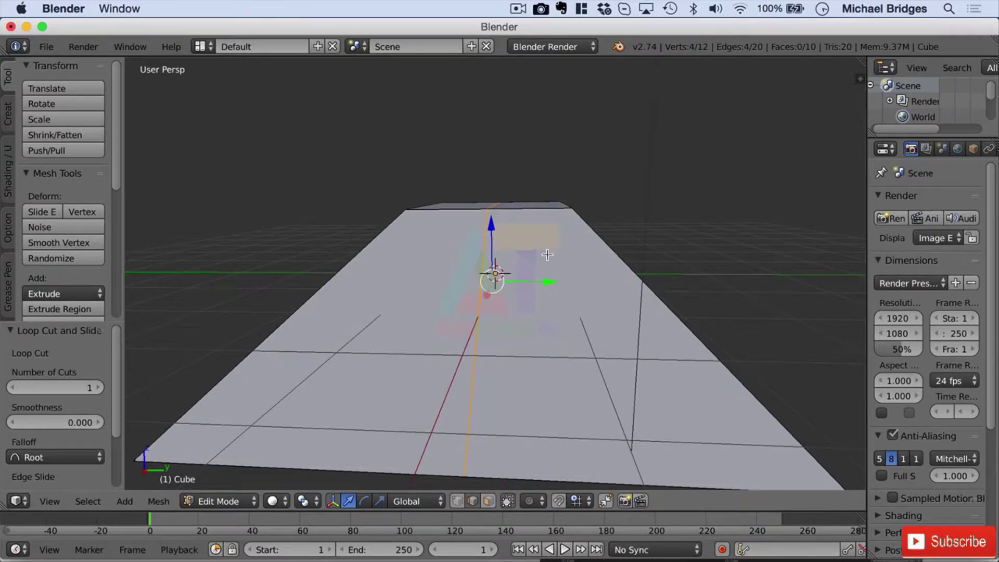
Add a second lengthwise loop cut slid fully onto the stretched cube's centre cut and move it about 0.686 along Y.
{"action": "key", "text": "ctrl+r"}
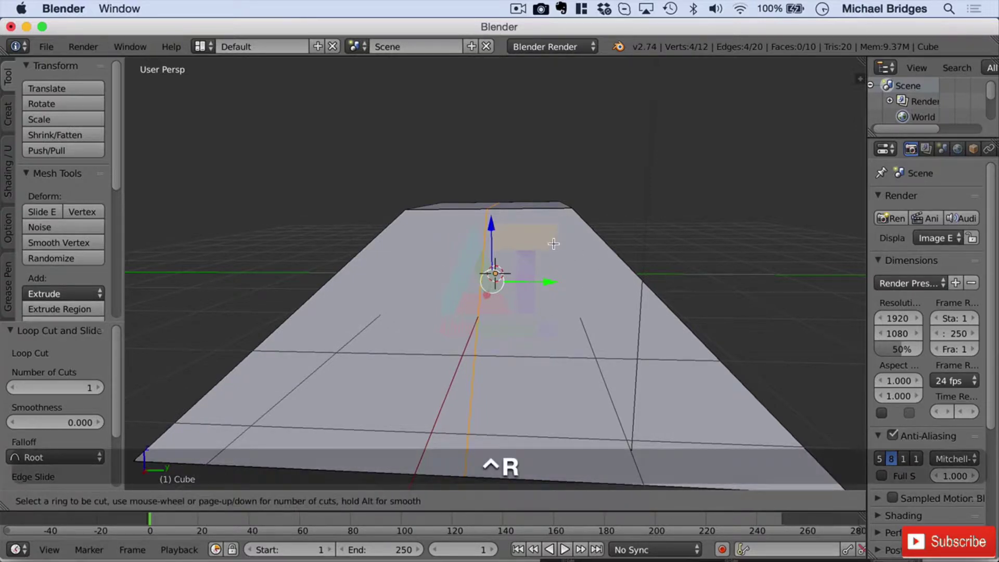
{"action": "left_click", "coordinate": [530, 211]}
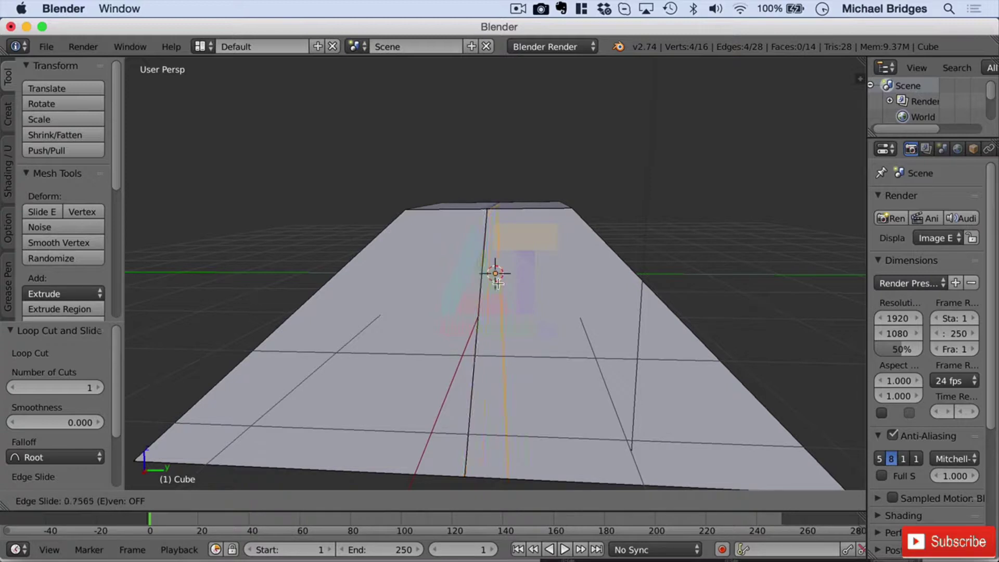
{"action": "left_click", "coordinate": [457, 288]}
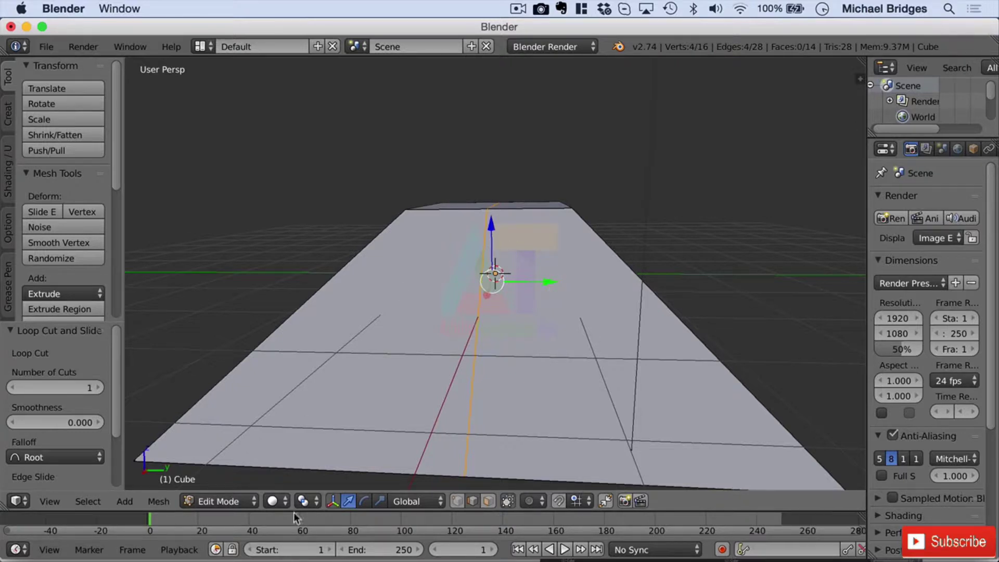
{"action": "left_click_drag", "start_coordinate": [550, 282], "coordinate": [599, 283]}
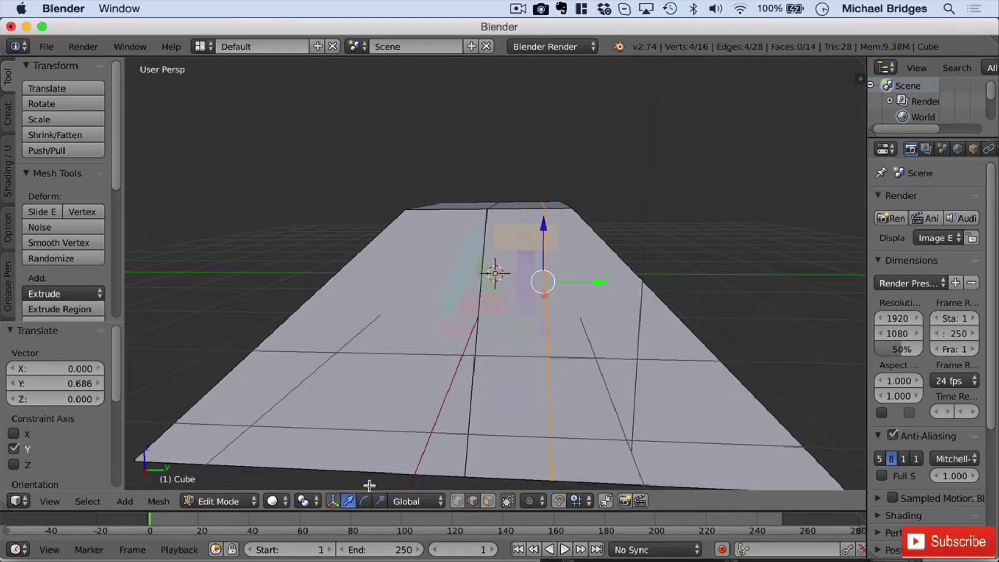
Switch to face select, enable proportional editing, and add another lengthwise loop cut slid fully onto the stretched cube's centre cut.
{"action": "left_click", "coordinate": [488, 501]}
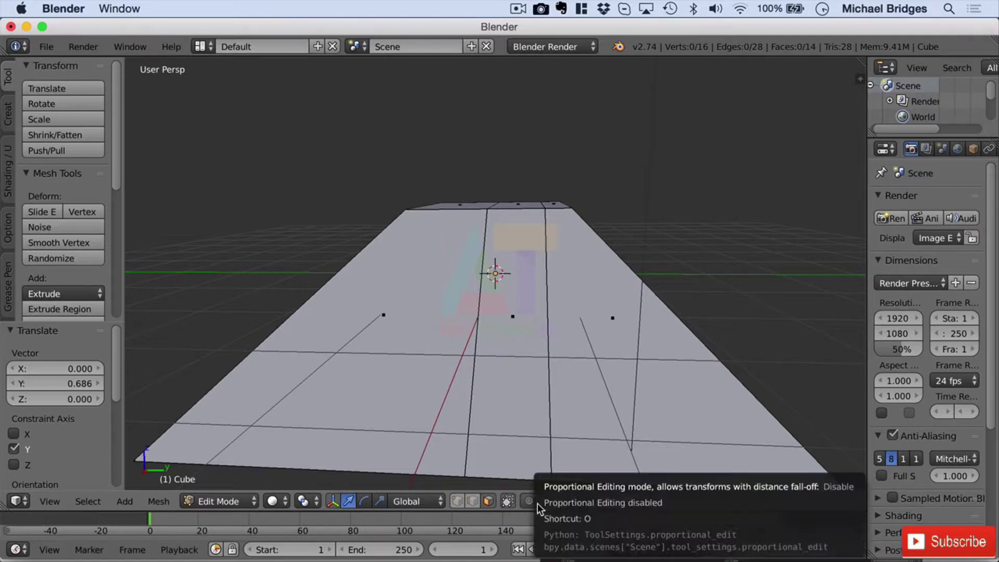
{"action": "left_click", "coordinate": [528, 501]}
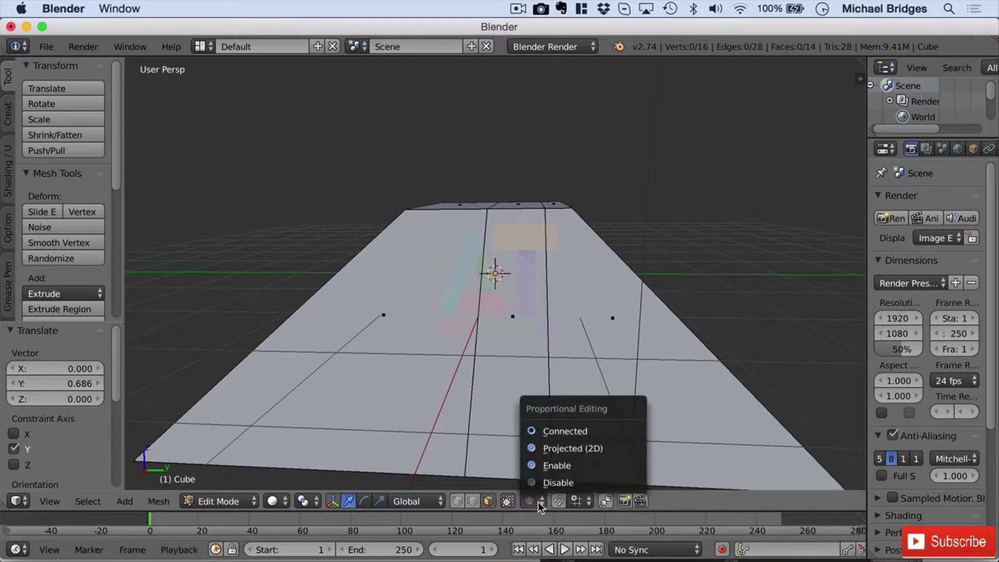
{"action": "left_click", "coordinate": [571, 470]}
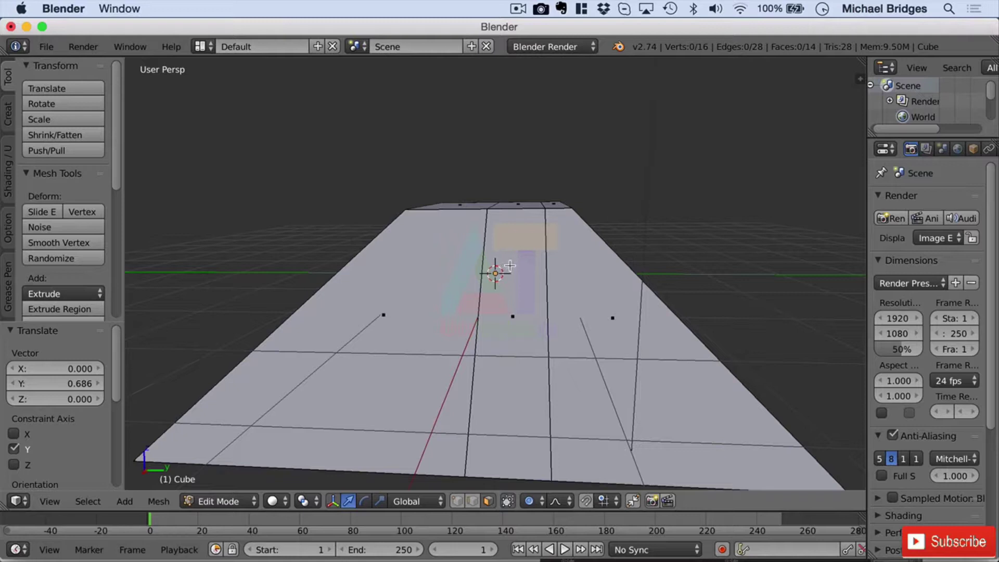
{"action": "key", "text": "ctrl+r"}
{"action": "left_click", "coordinate": [519, 211]}
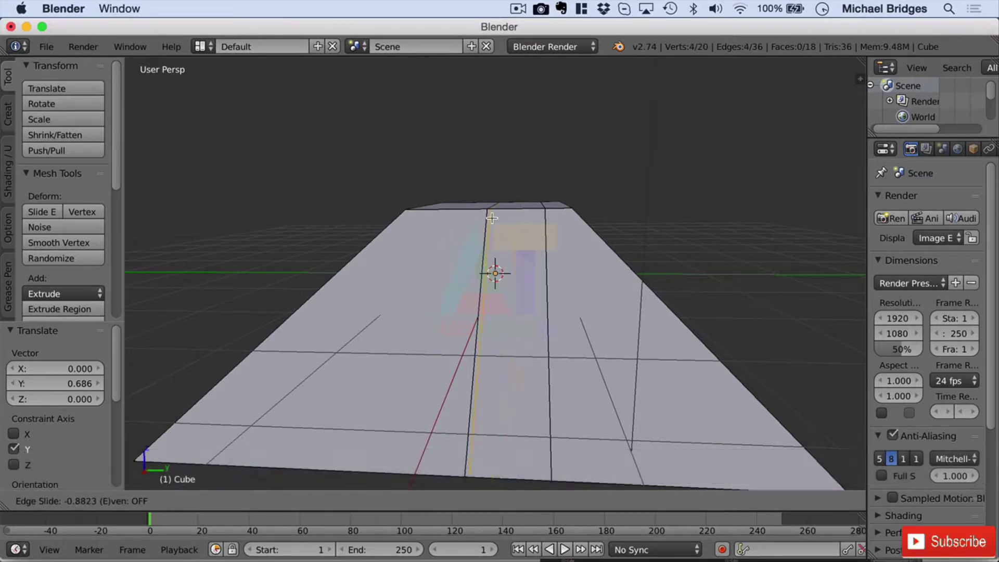
{"action": "left_click", "coordinate": [463, 229]}
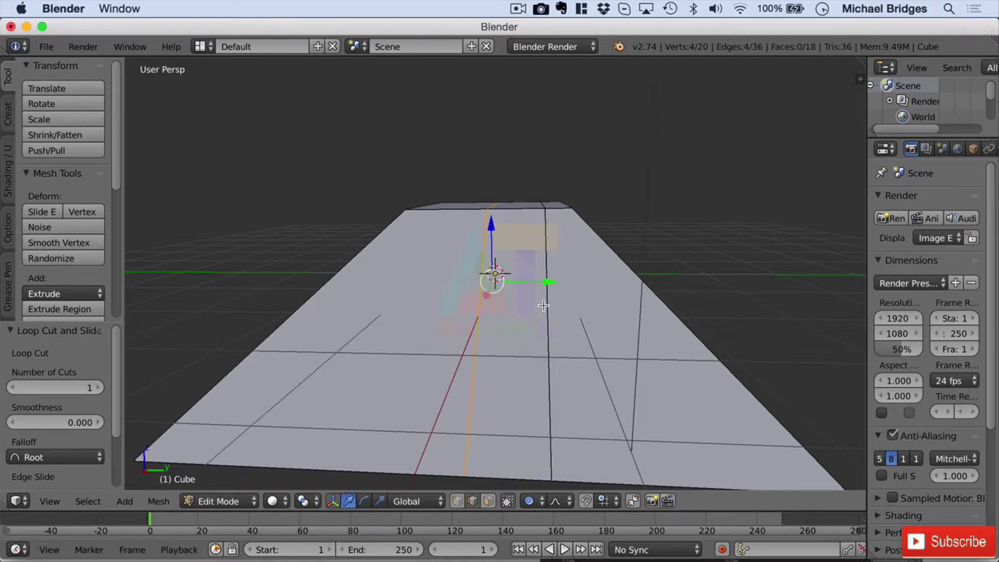
Move the new loop cut about 0.079 along Y with proportional editing, and disable proportional editing after the move.
{"action": "key", "text": "g"}
{"action": "key", "text": "y"}
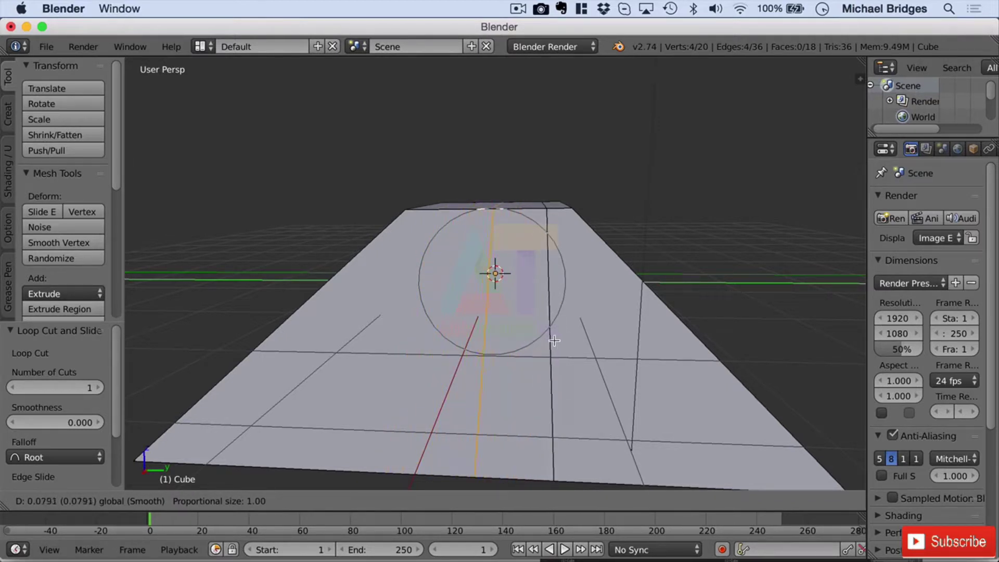
{"action": "left_click", "coordinate": [554, 340]}
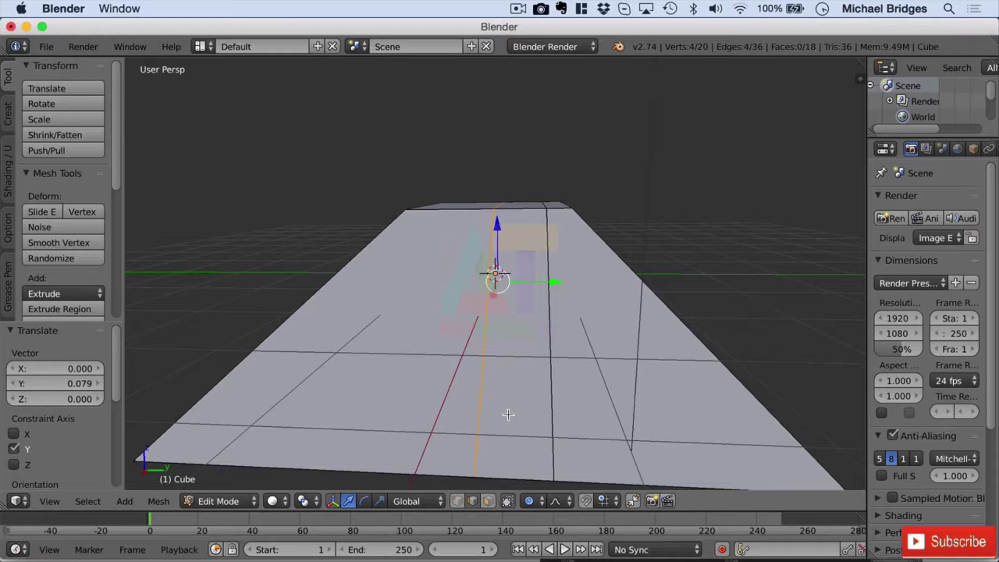
{"action": "left_click", "coordinate": [539, 501]}
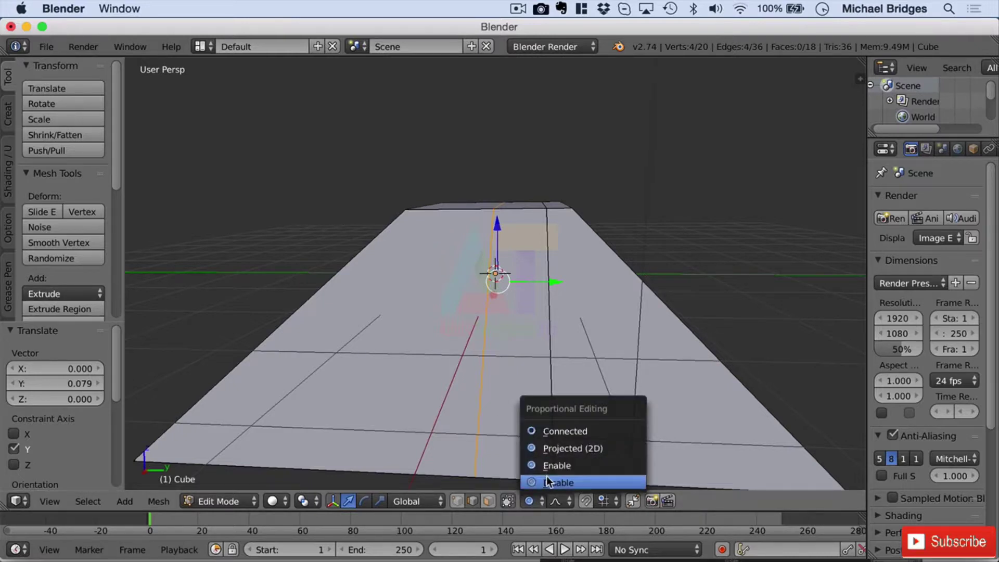
{"action": "left_click", "coordinate": [548, 480]}
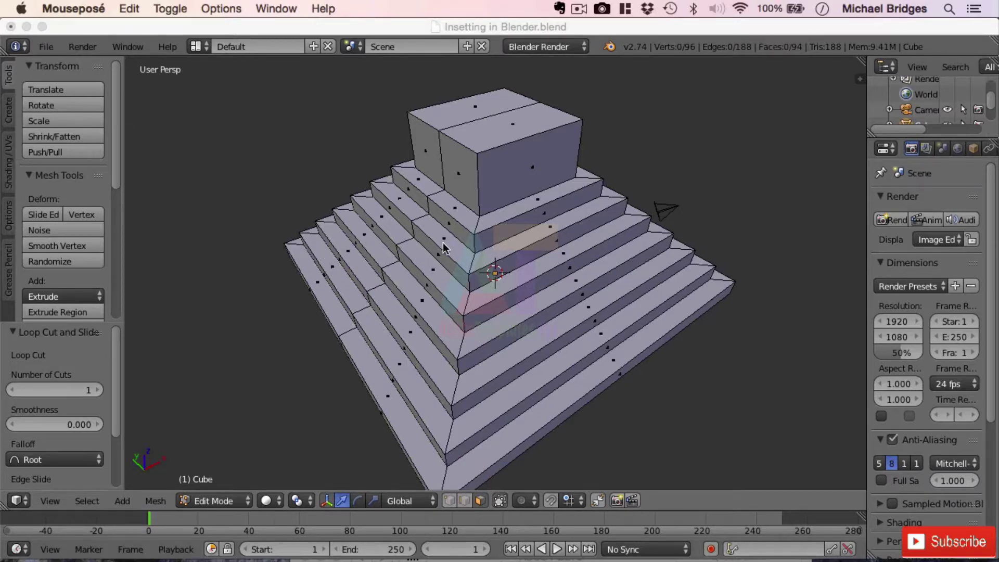
Add a loop cut down one half of the stepped pyramid and slide it fully onto the existing centre cut.
{"action": "middle_click_drag", "start_coordinate": [444, 248], "coordinate": [560, 211]}
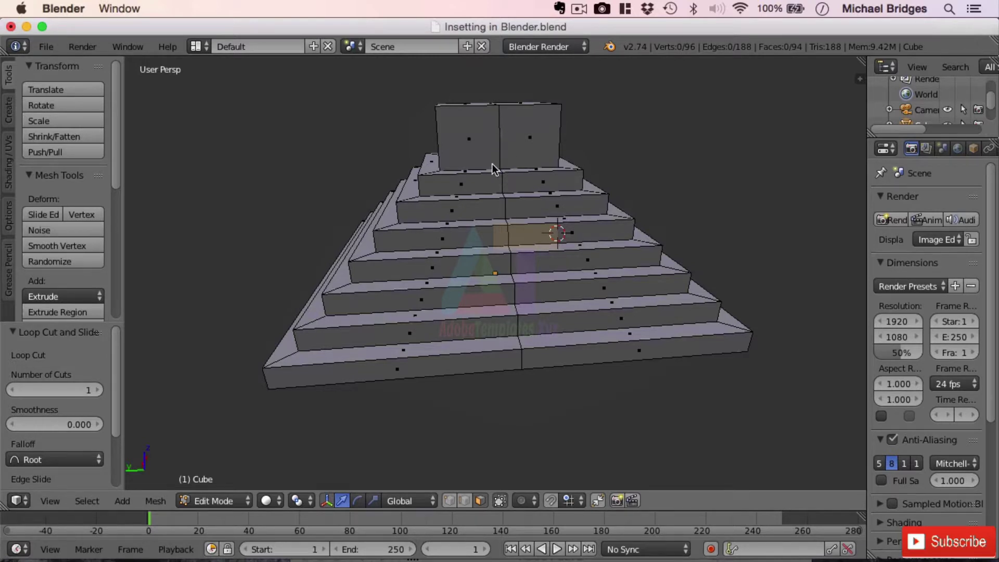
{"action": "key", "text": "ctrl+r"}
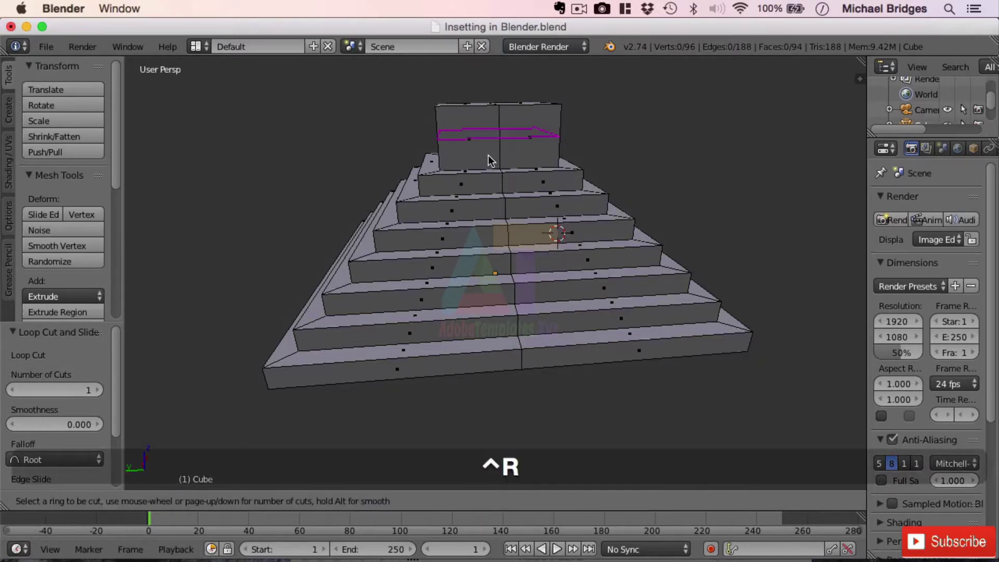
{"action": "left_click", "coordinate": [471, 112]}
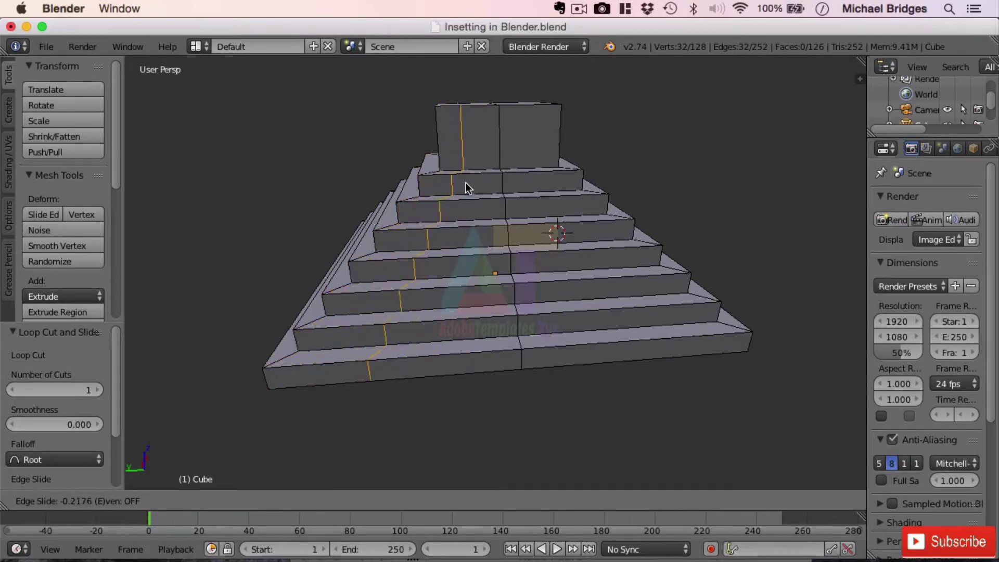
{"action": "left_click", "coordinate": [560, 192]}
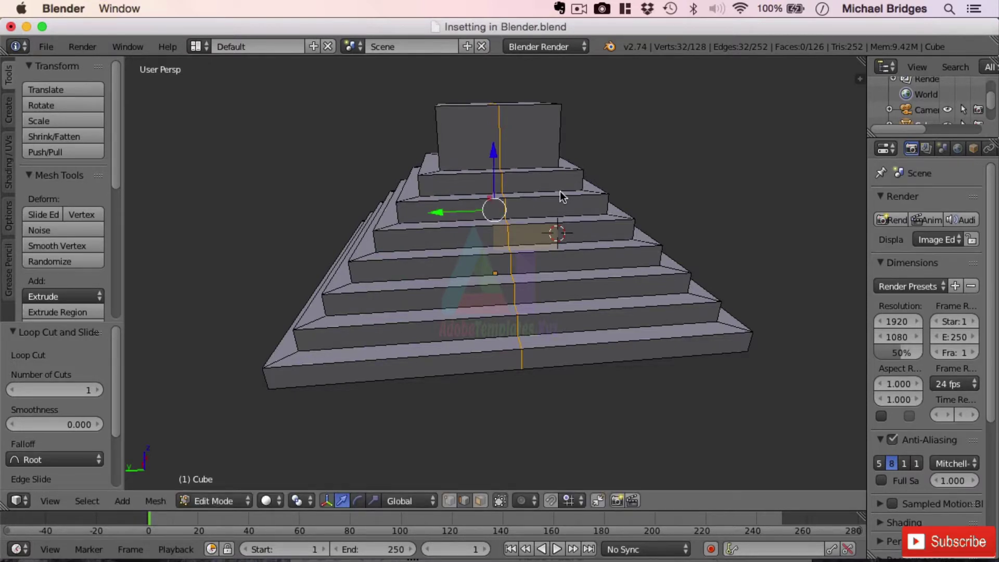
Move the pyramid's new loop cut 1.5 along the Y axis, away from the centre cut.
{"action": "middle_click_drag", "start_coordinate": [639, 183], "coordinate": [623, 197]}
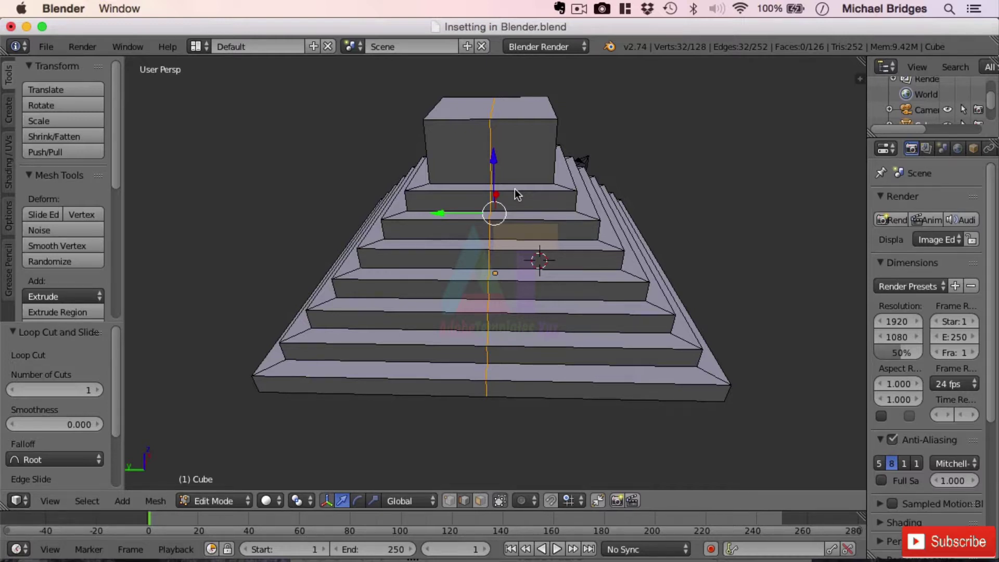
{"action": "key", "text": "g"}
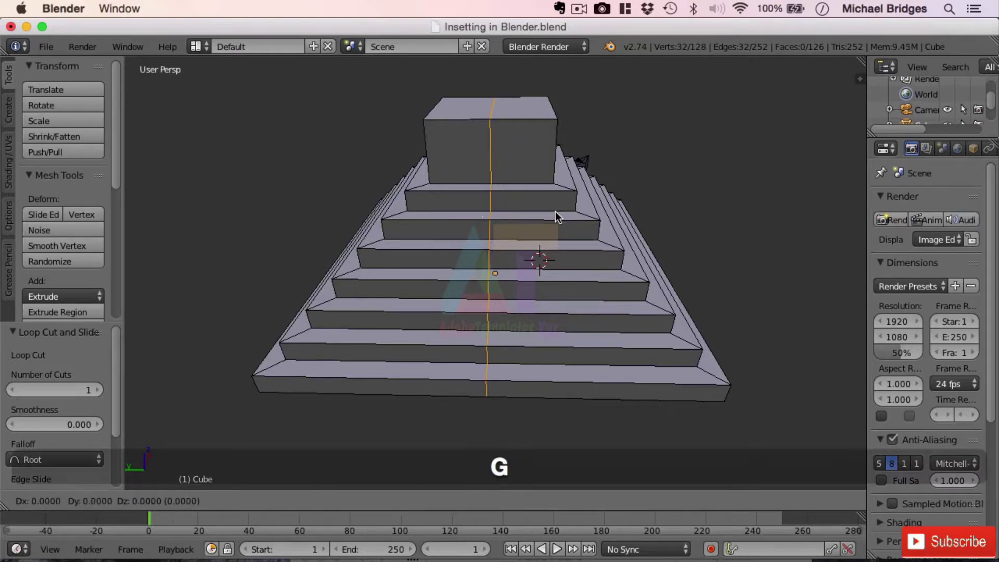
{"action": "right_click", "coordinate": [589, 213]}
{"action": "key", "text": "g"}
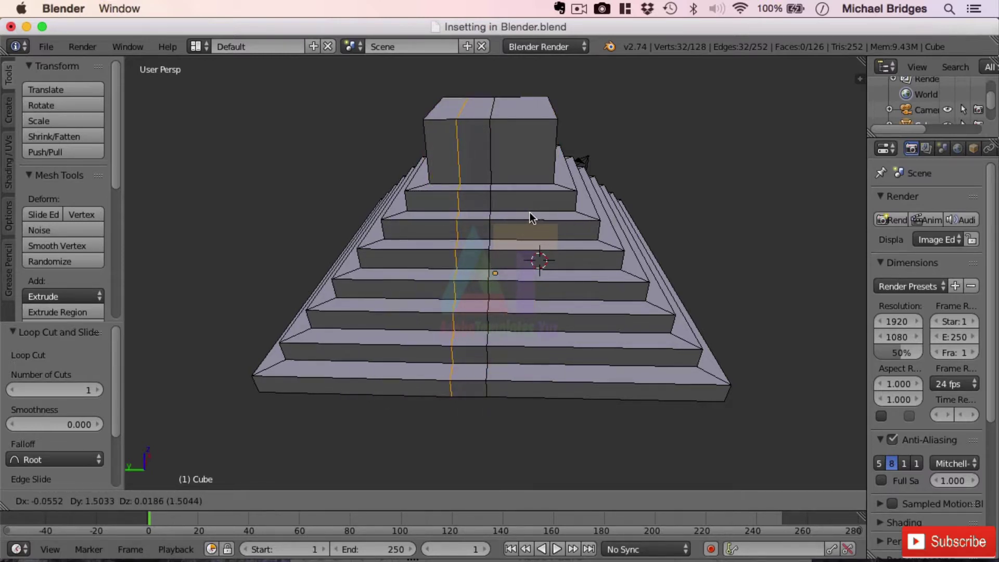
{"action": "key", "text": "y"}
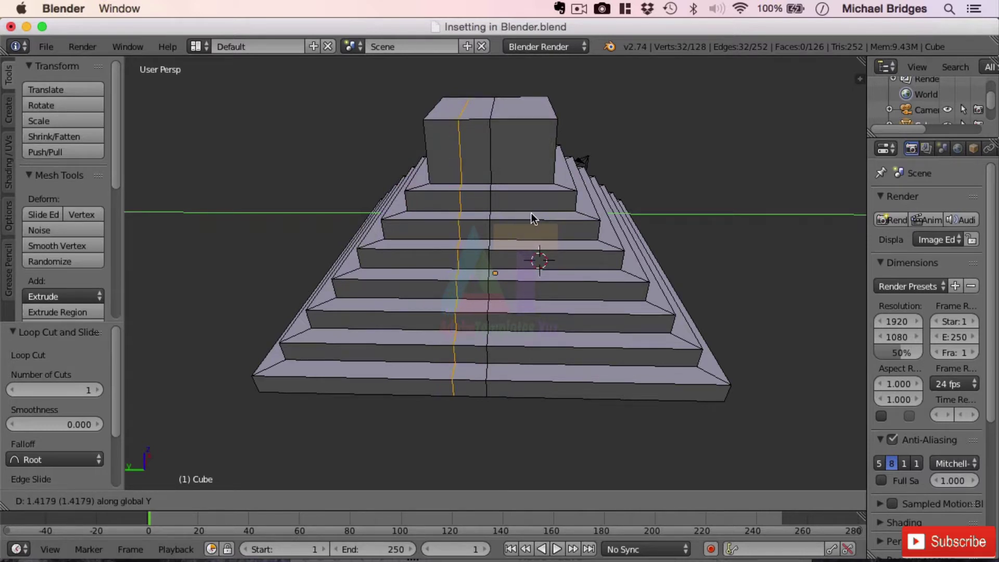
{"action": "type", "text": "1.5"}
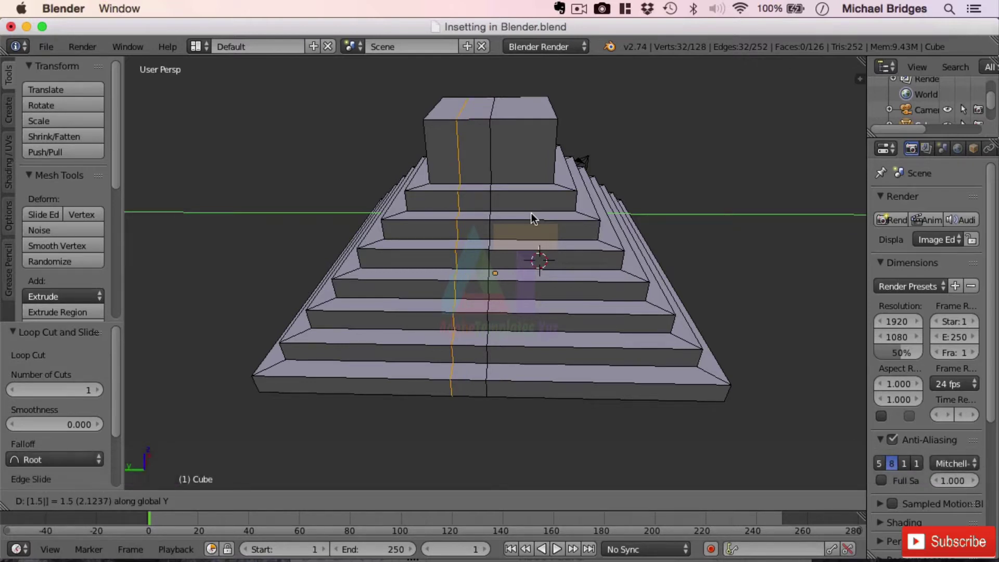
{"action": "key", "text": "Return"}
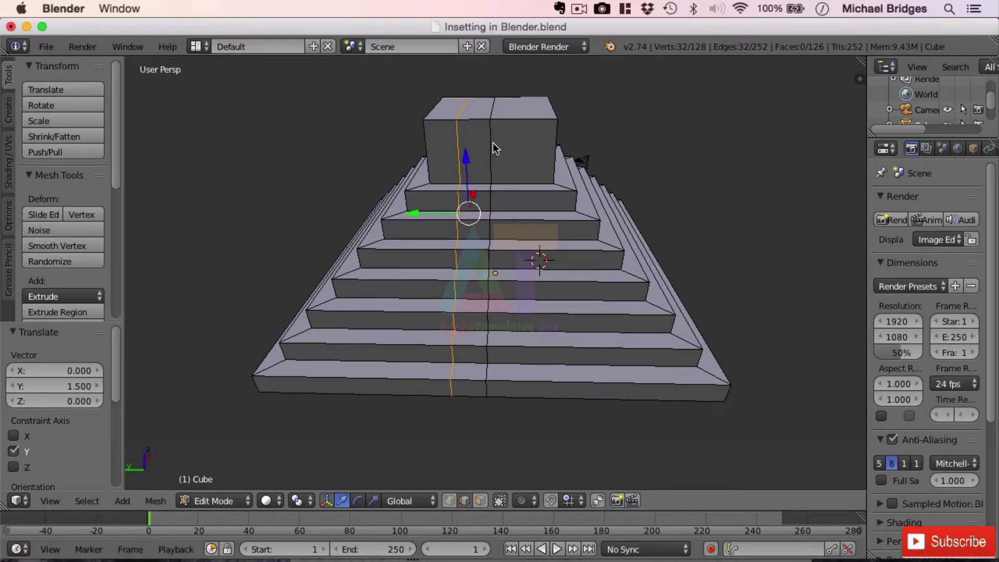
Select the pyramid's remaining centre edge loop and move it -1.5 along the Y axis.
{"action": "key", "text": "alt"}
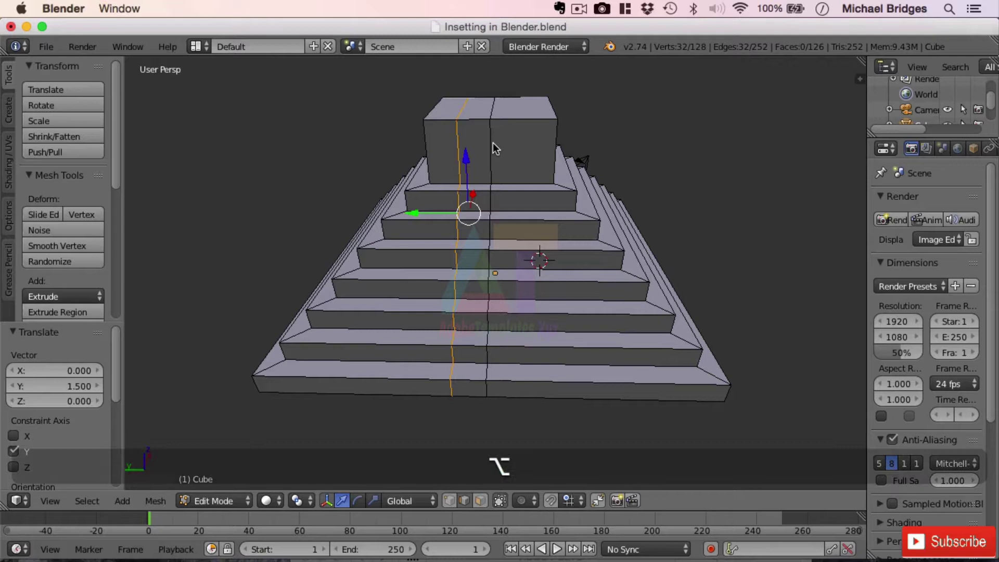
{"action": "left_click", "coordinate": [491, 144], "text": "alt"}
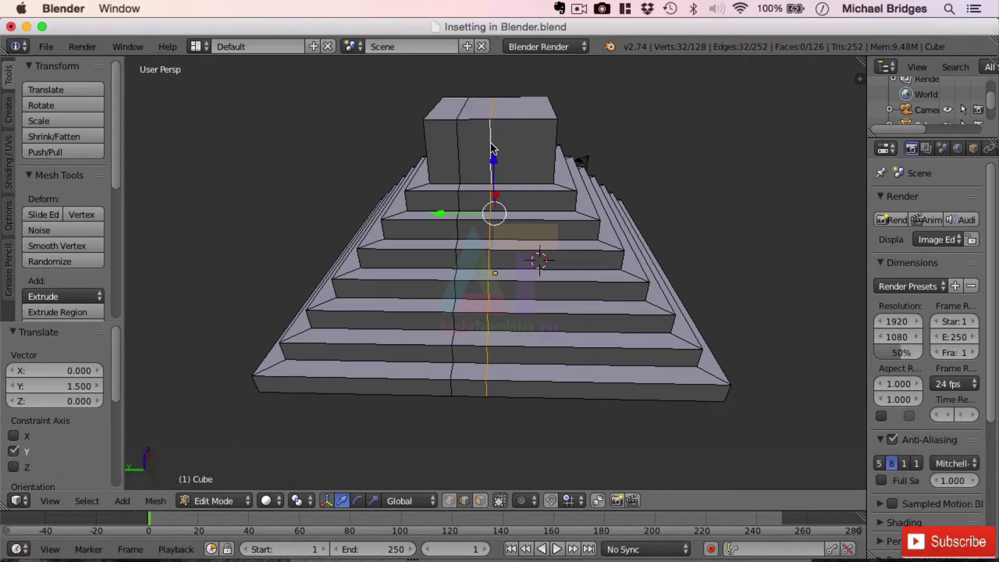
{"action": "key", "text": "g"}
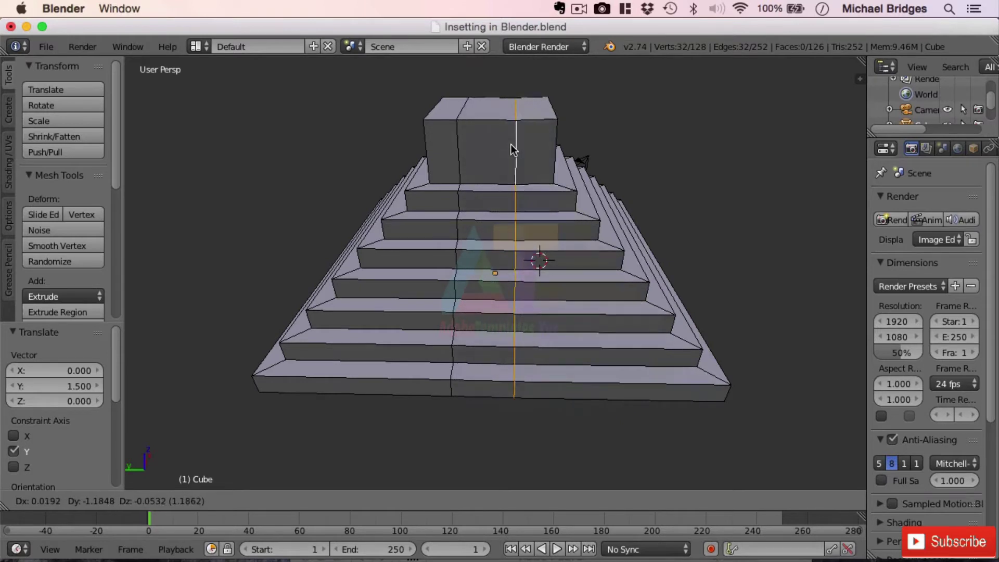
{"action": "key", "text": "y"}
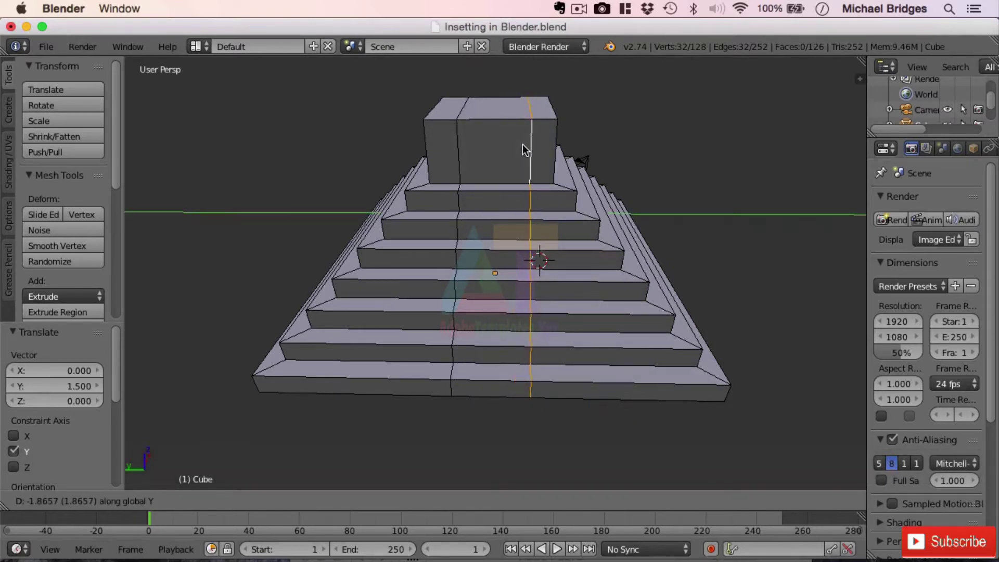
{"action": "type", "text": "1.5"}
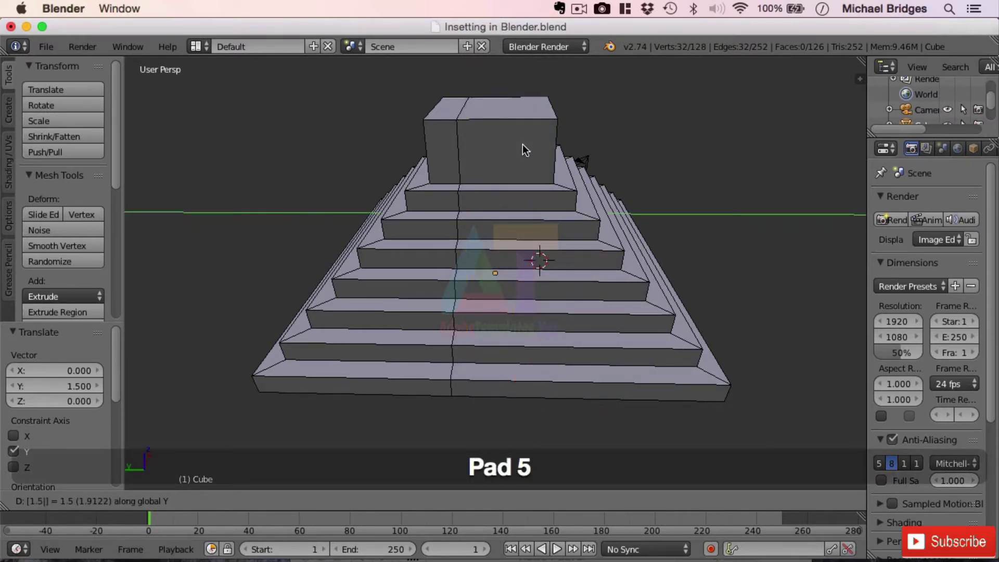
{"action": "key", "text": "BackSpace"}
{"action": "key", "text": "BackSpace"}
{"action": "key", "text": "BackSpace"}
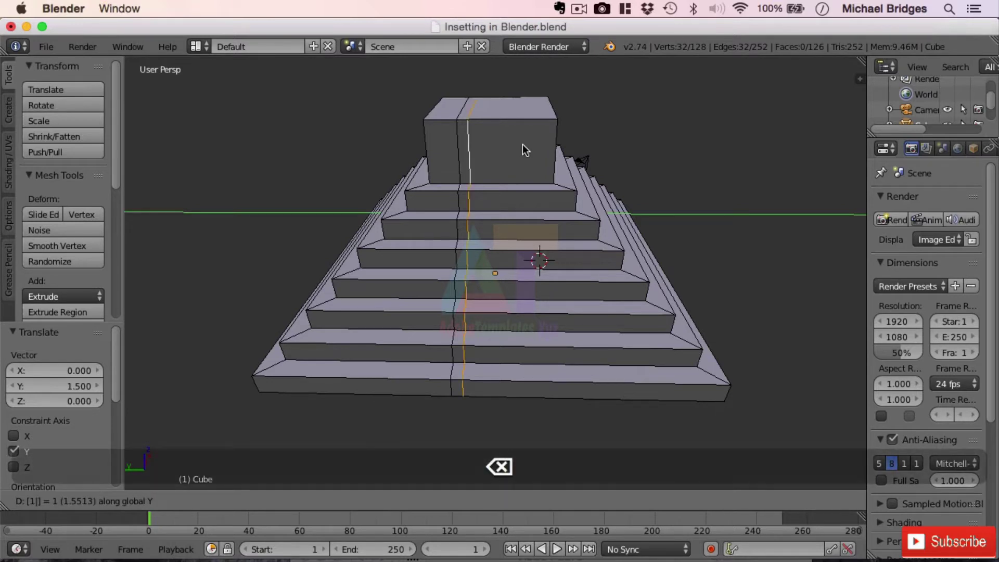
{"action": "key", "text": "KP_Subtract"}
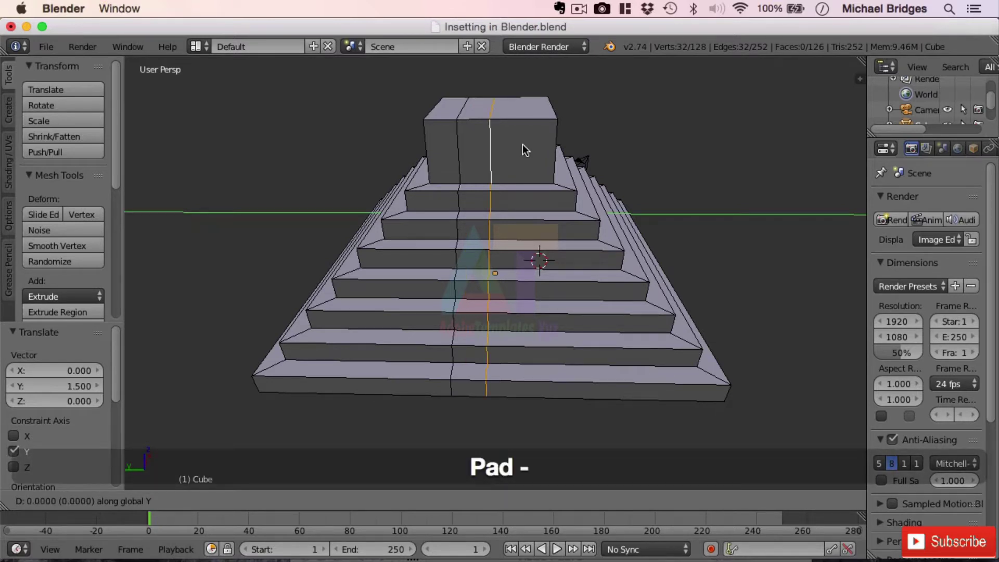
{"action": "type", "text": "1.5"}
{"action": "key", "text": "Return"}
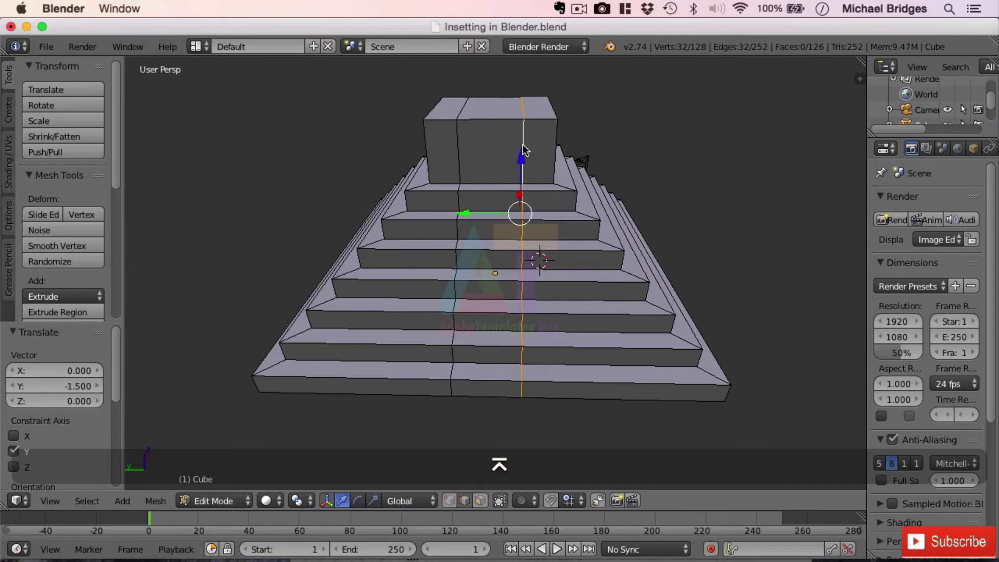
In vertex select mode, select the central strip's two bottom-edge vertices and two at the foot of the uppermost step, and fill a face between them.
{"action": "middle_click_drag", "start_coordinate": [653, 167], "coordinate": [501, 171]}
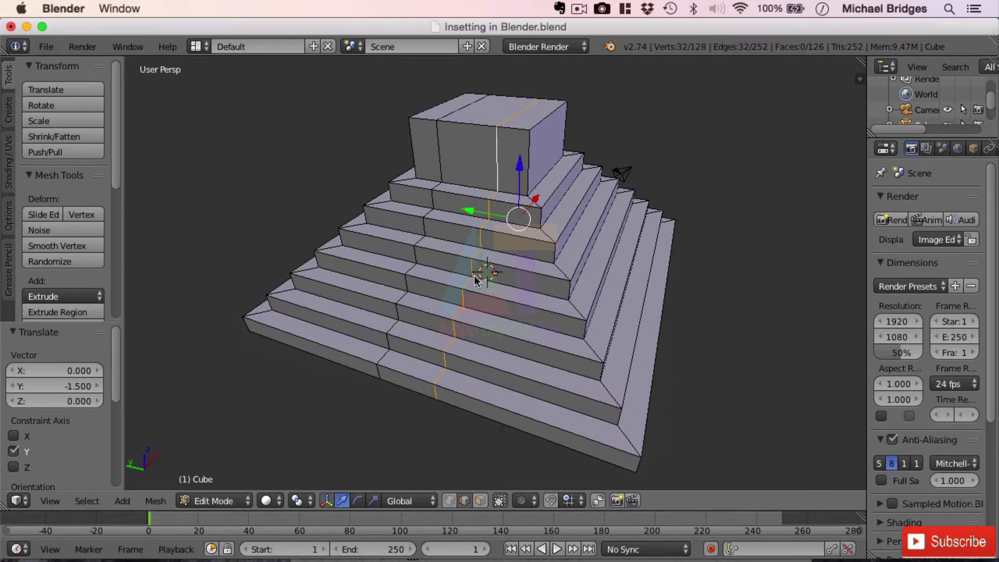
{"action": "left_click", "coordinate": [450, 501]}
{"action": "right_click", "coordinate": [436, 398]}
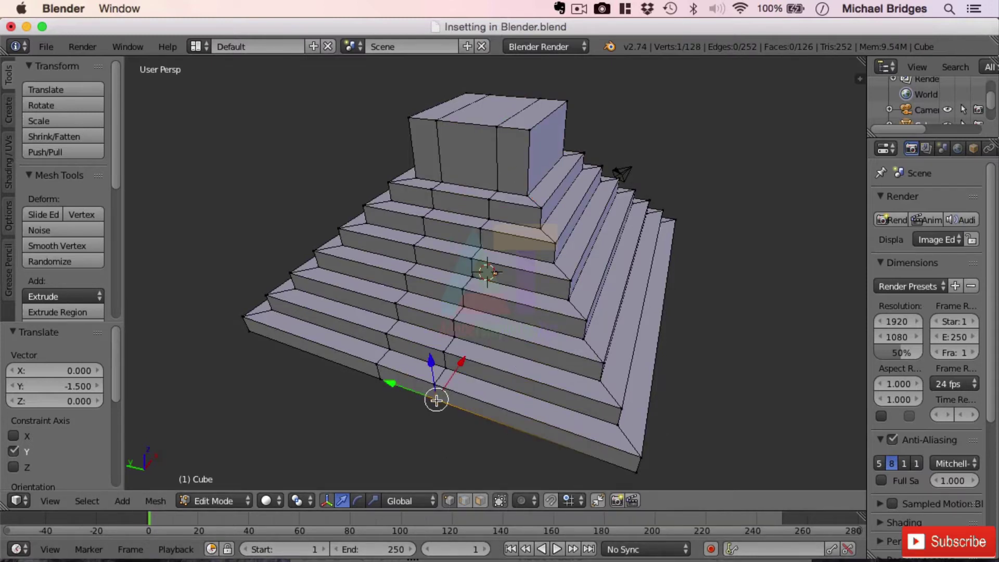
{"action": "right_click", "coordinate": [377, 378], "text": "shift"}
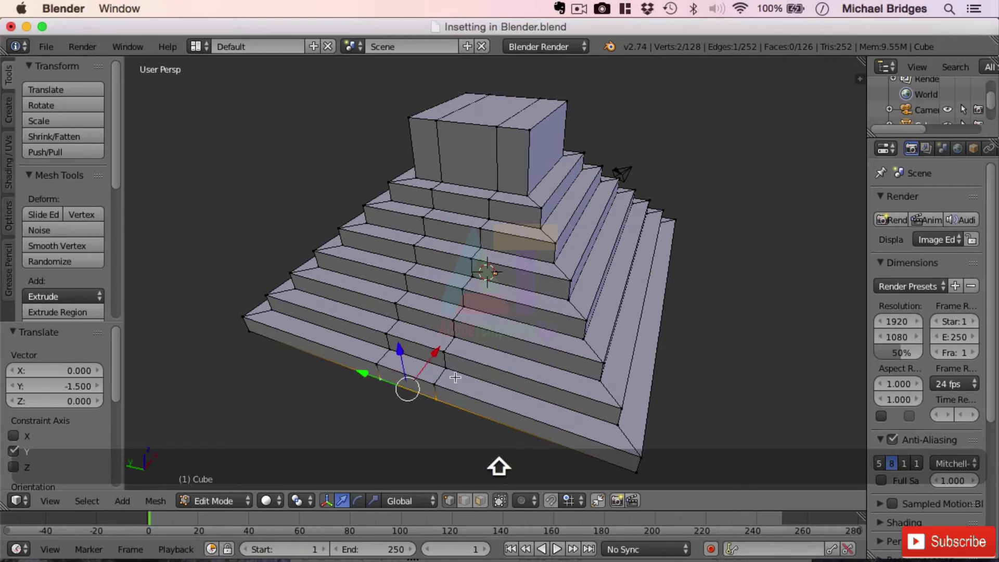
{"action": "key", "text": "shift"}
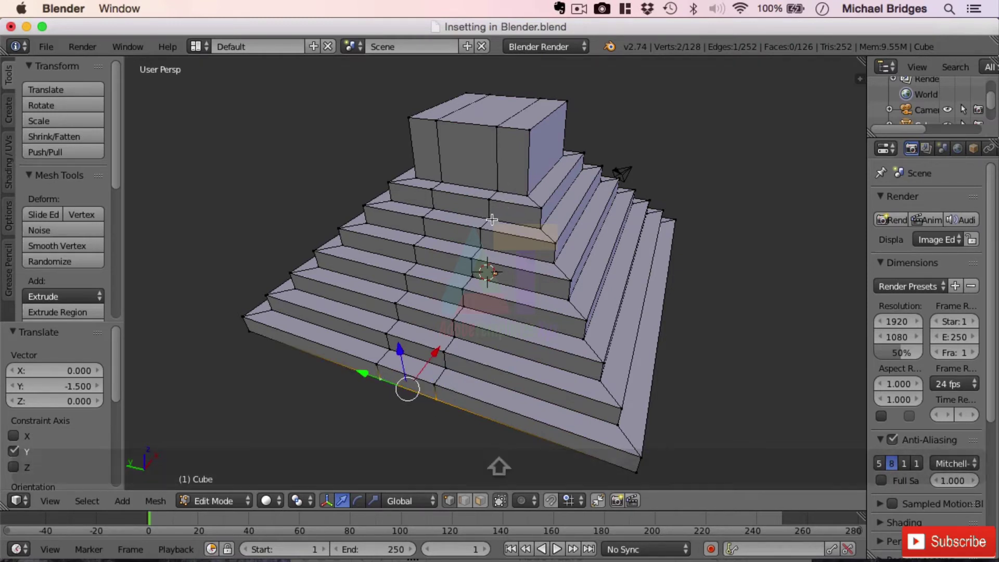
{"action": "right_click", "coordinate": [490, 219], "text": "shift"}
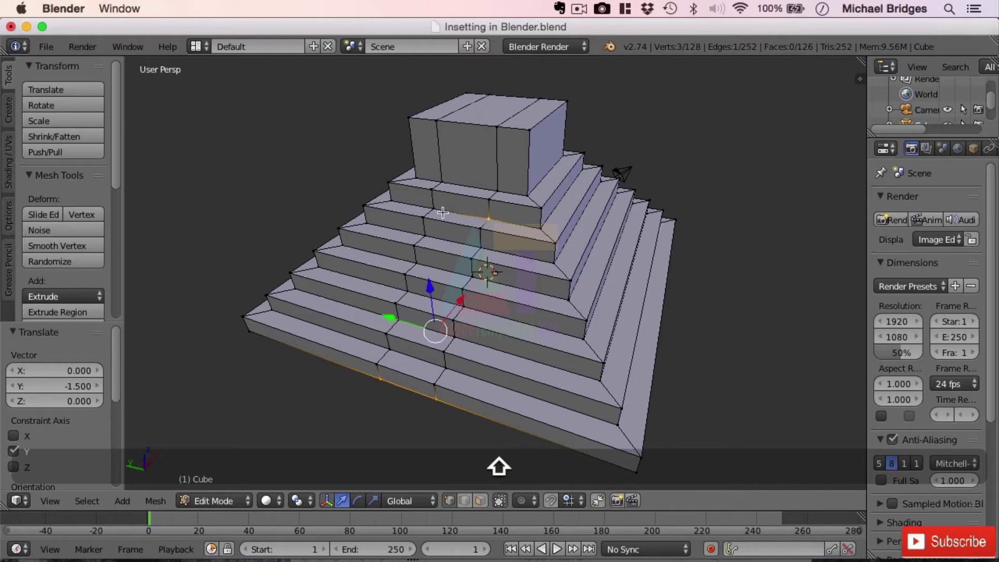
{"action": "right_click", "coordinate": [432, 207], "text": "shift"}
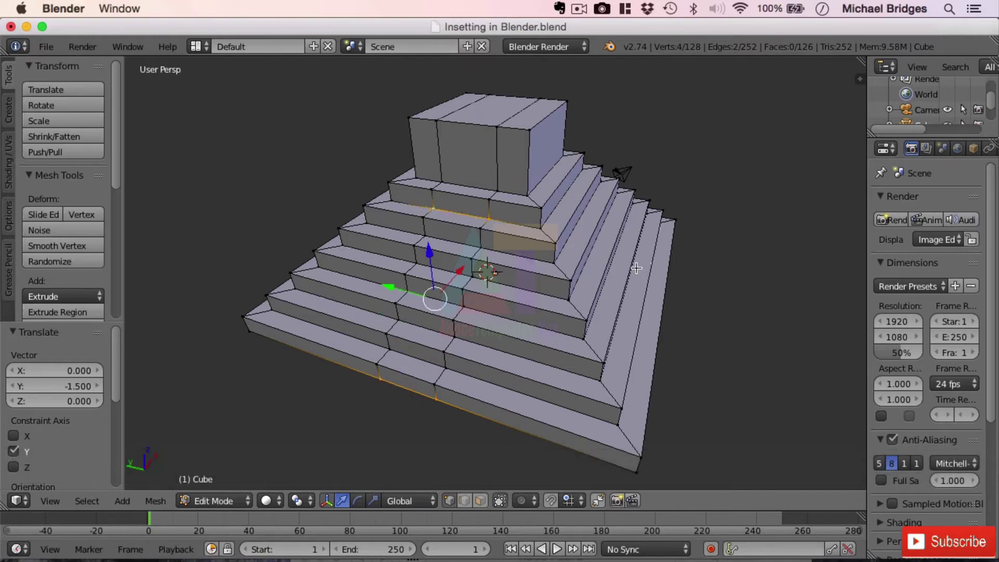
{"action": "key", "text": "f"}
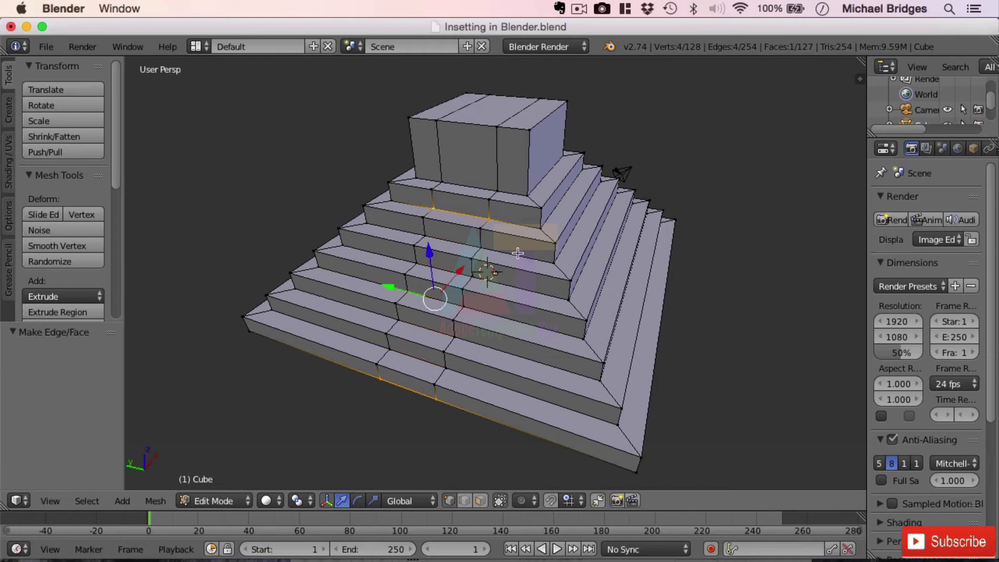
Examine the new sloping face inside the pyramid by alternating between Wireframe and Solid viewport shading, finishing in Solid.
{"action": "left_click", "coordinate": [283, 500]}
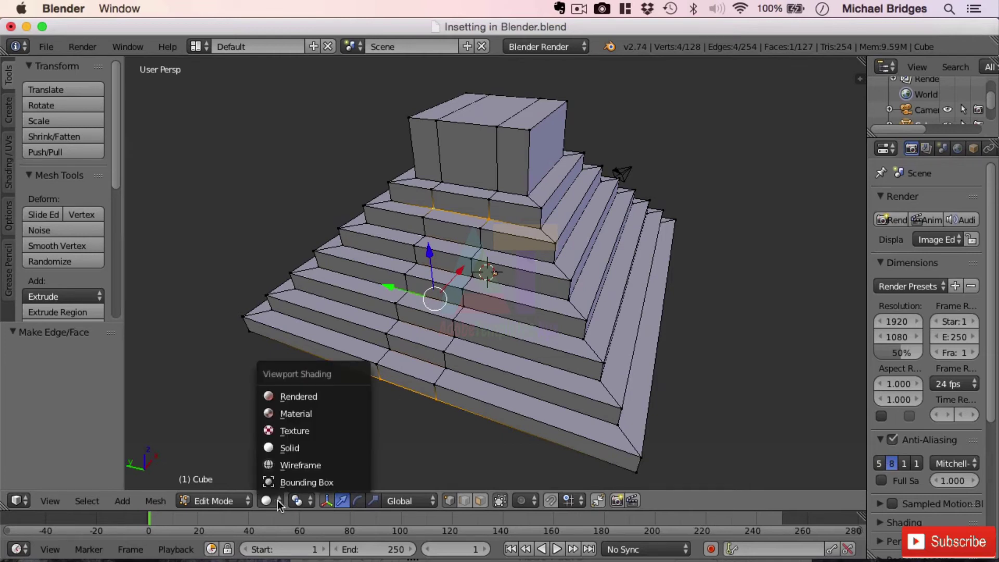
{"action": "left_click", "coordinate": [307, 466]}
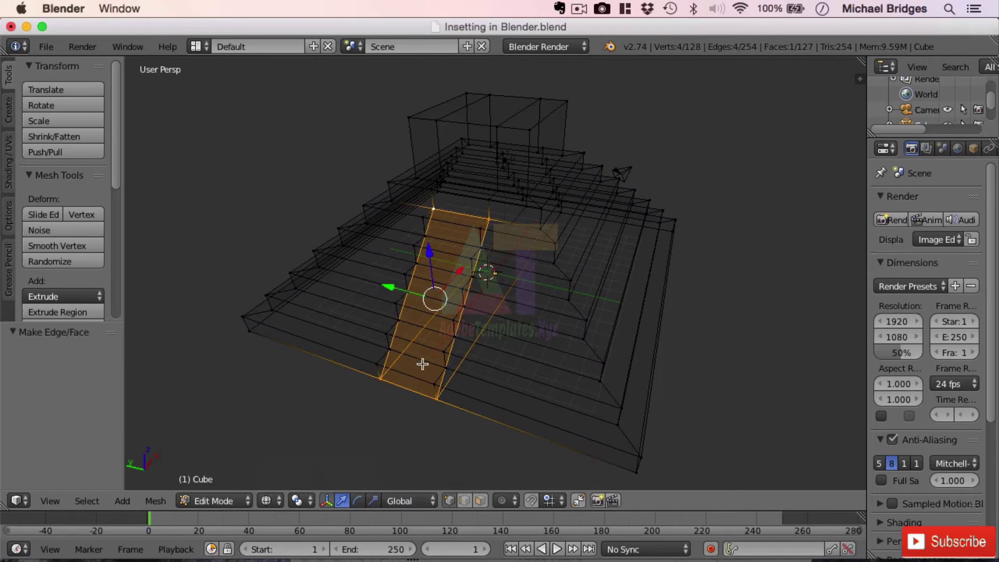
{"action": "key", "text": "z"}
{"action": "key", "text": "z"}
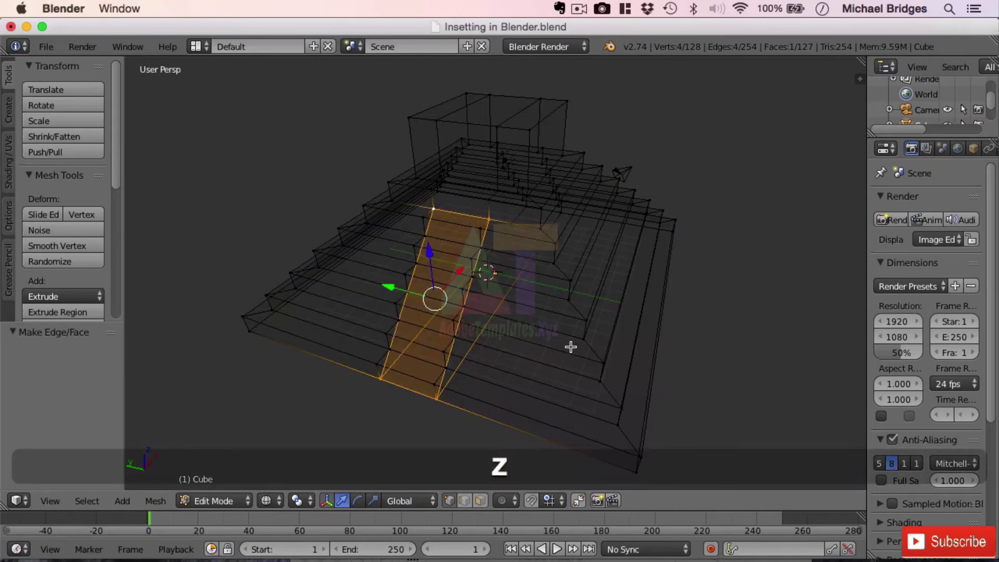
{"action": "key", "text": "z"}
{"action": "key", "text": "z"}
{"action": "key", "text": "z"}
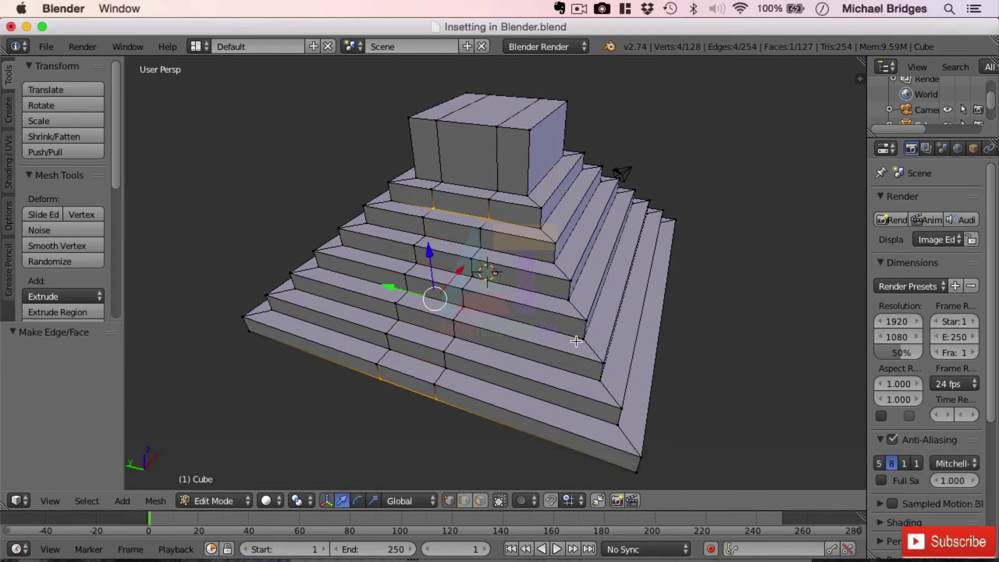
{"action": "key", "text": "z"}
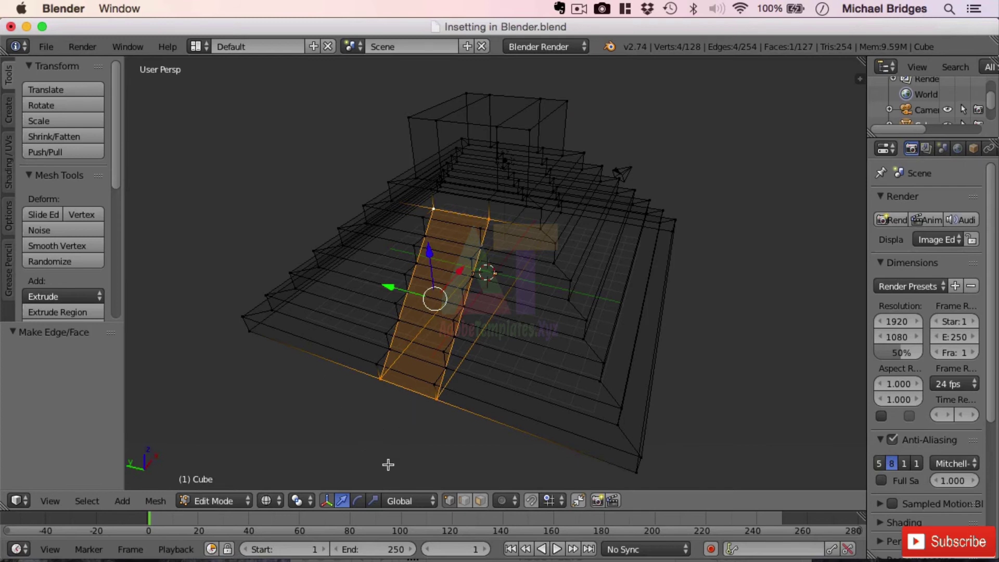
{"action": "key", "text": "z"}
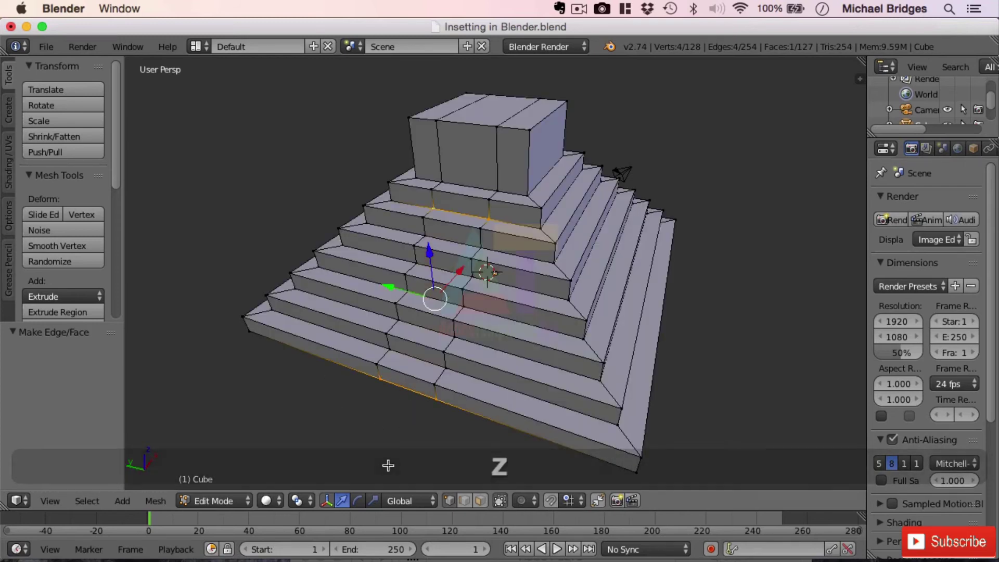